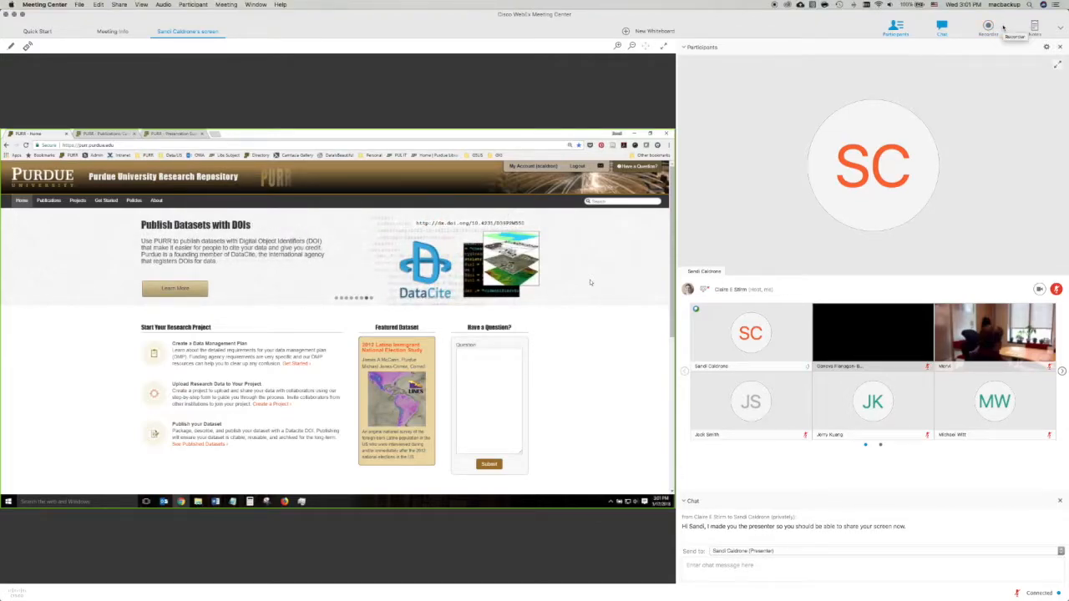
Show the meeting recorder and start recording the session on the server.
{"action": "left_click", "coordinate": [989, 28]}
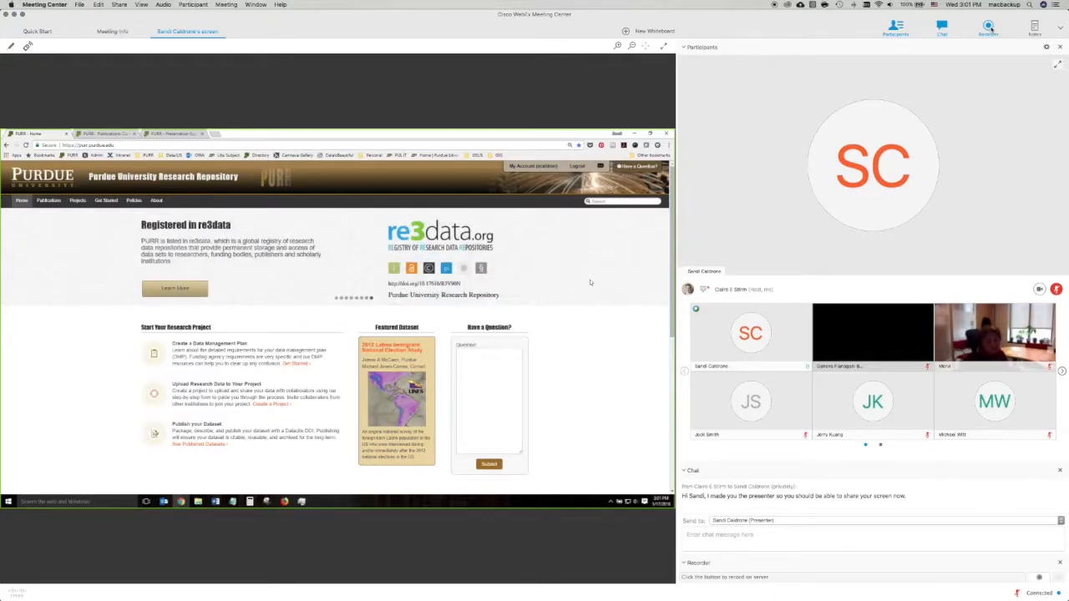
{"action": "left_click", "coordinate": [989, 28]}
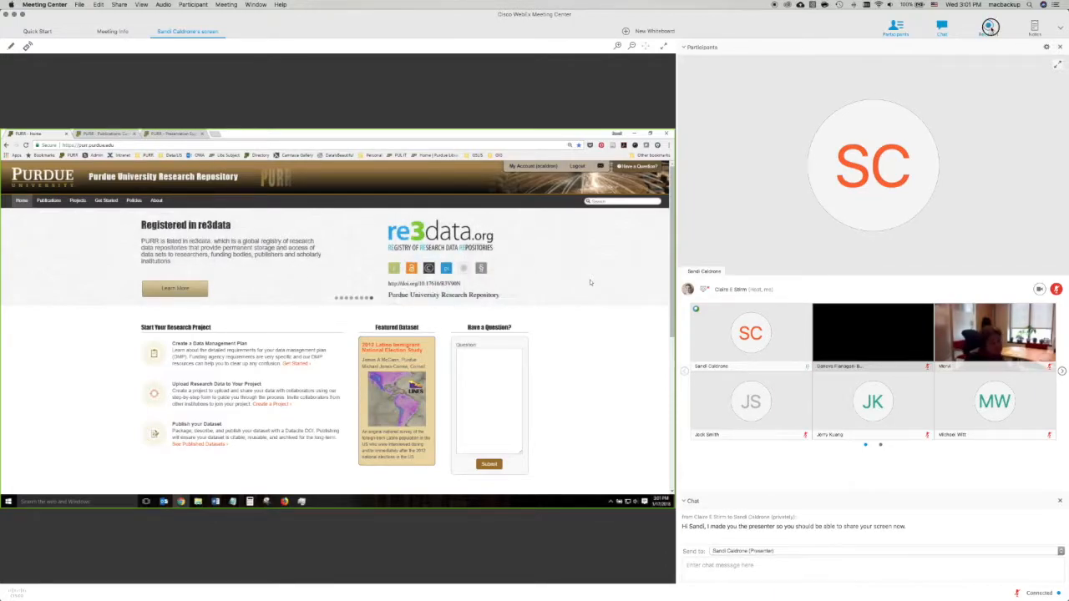
{"action": "left_click", "coordinate": [990, 27]}
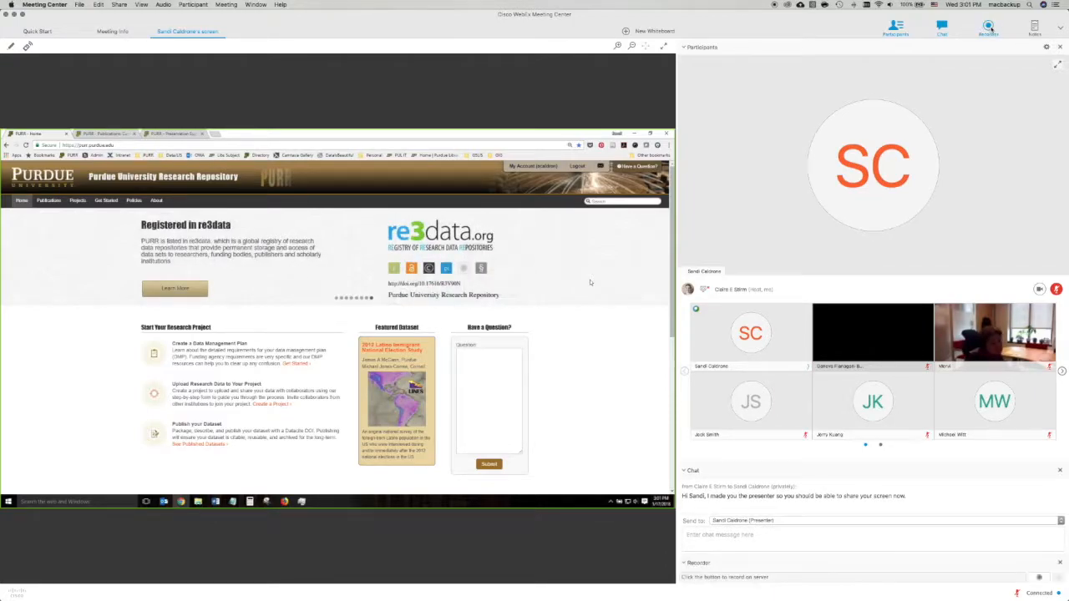
{"action": "left_click", "coordinate": [1040, 578]}
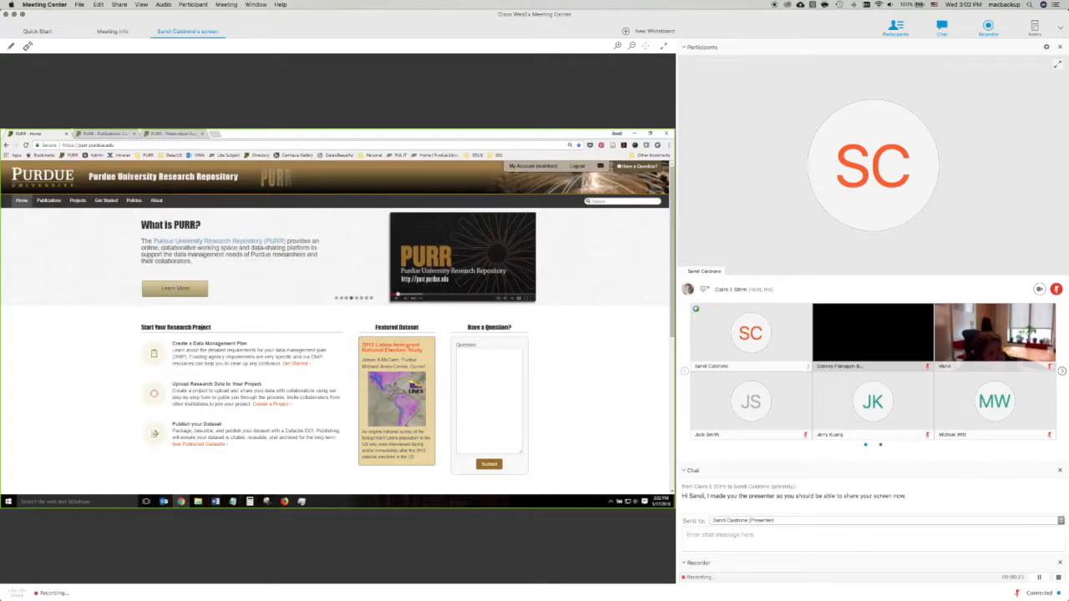
Open the PURR site's Get Started page.
{"action": "mouse_move", "coordinate": [102, 205]}
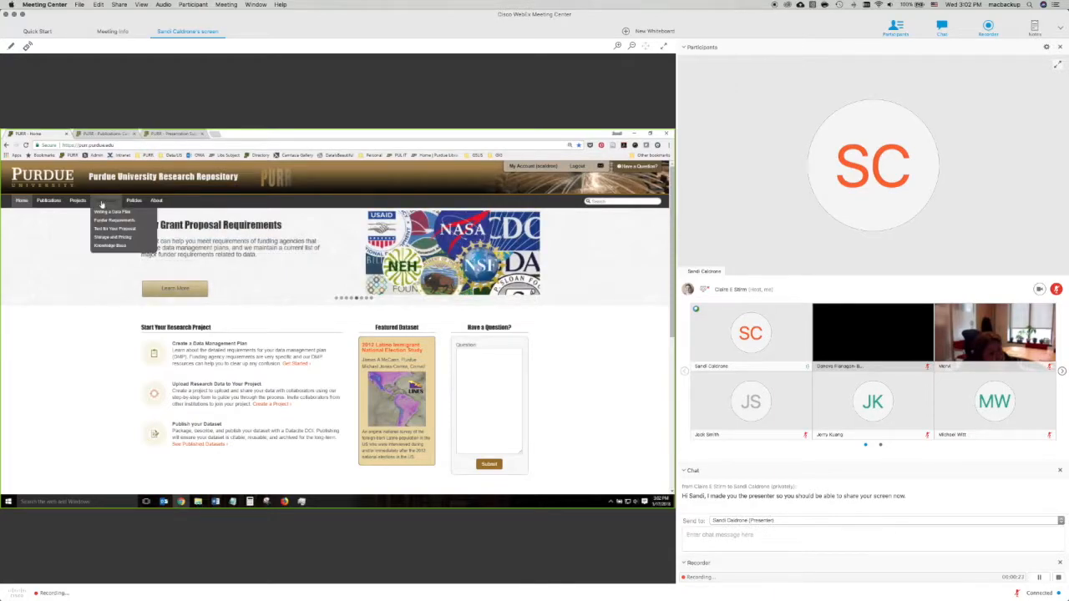
{"action": "left_click", "coordinate": [102, 204]}
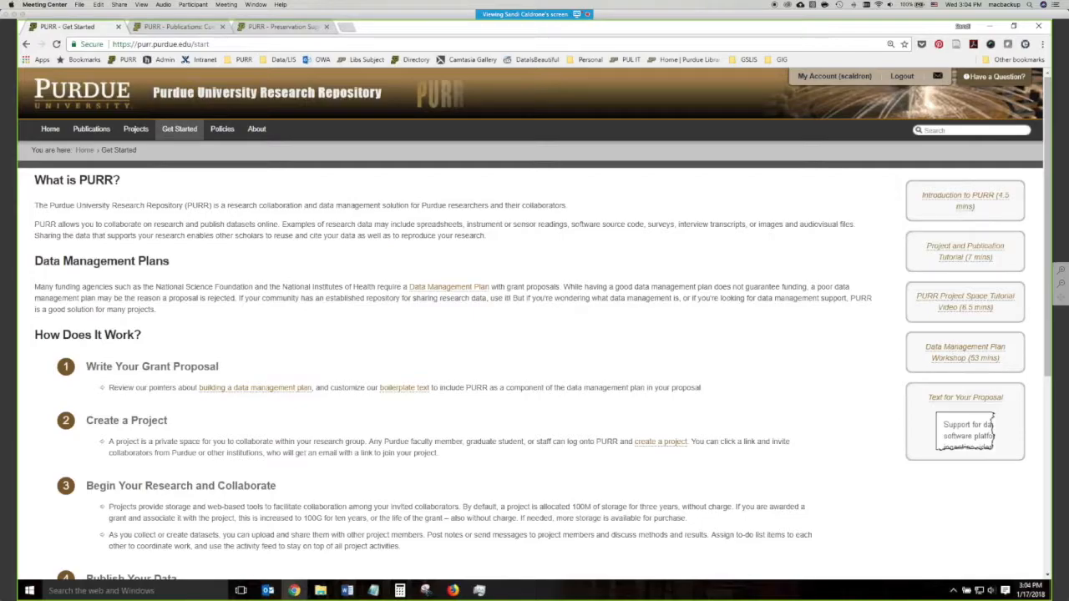
Move the floating Chat and Participants windows off the shared screen so the PURR page is unobstructed.
{"action": "left_click", "coordinate": [585, 18]}
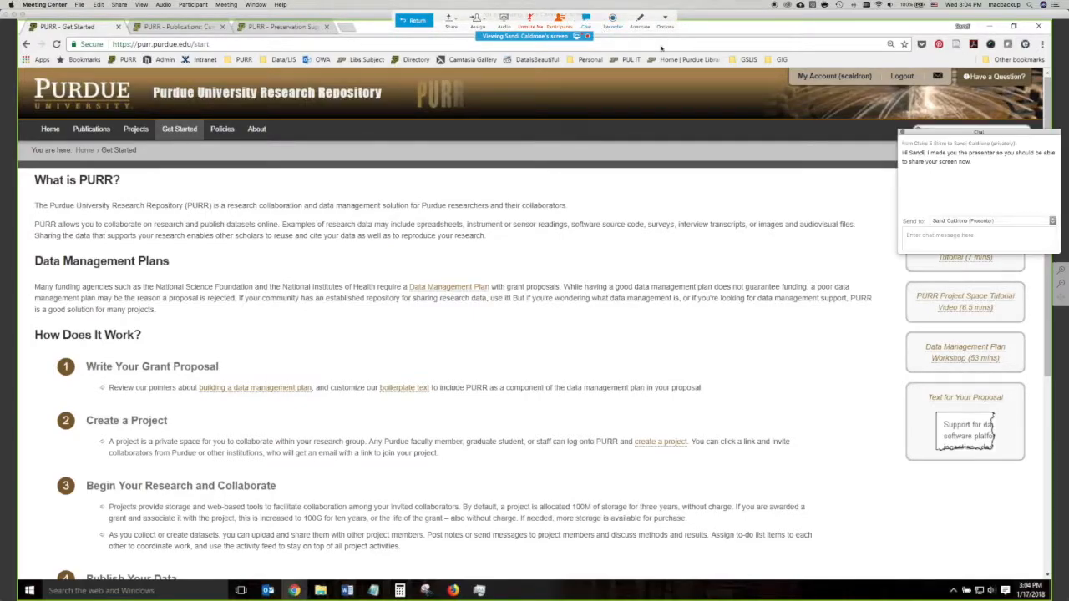
{"action": "left_click_drag", "start_coordinate": [929, 133], "coordinate": [1068, 135]}
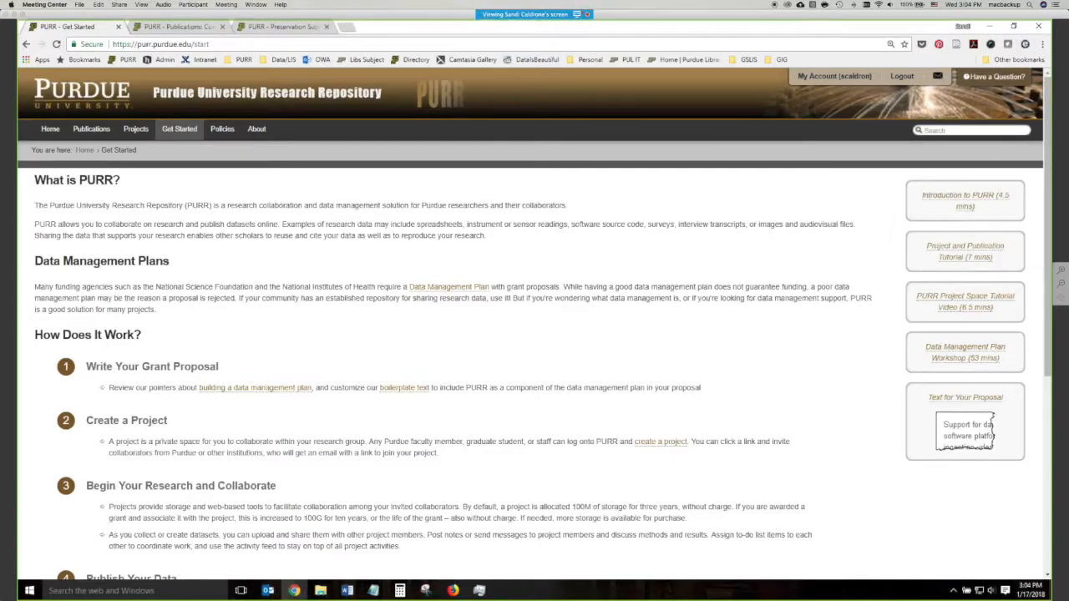
{"action": "mouse_move", "coordinate": [505, 20]}
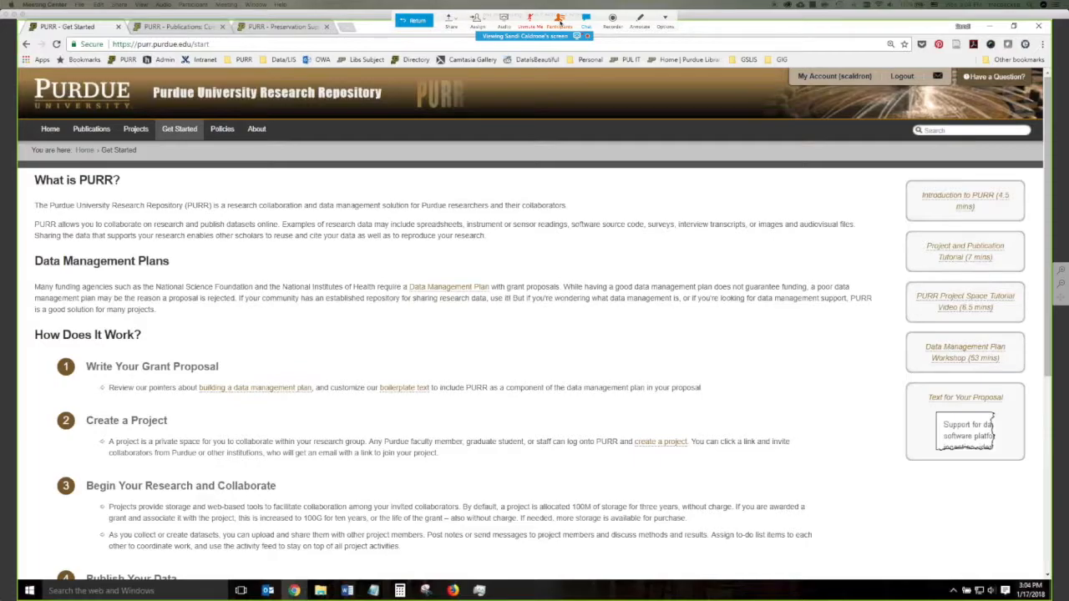
{"action": "left_click", "coordinate": [559, 19]}
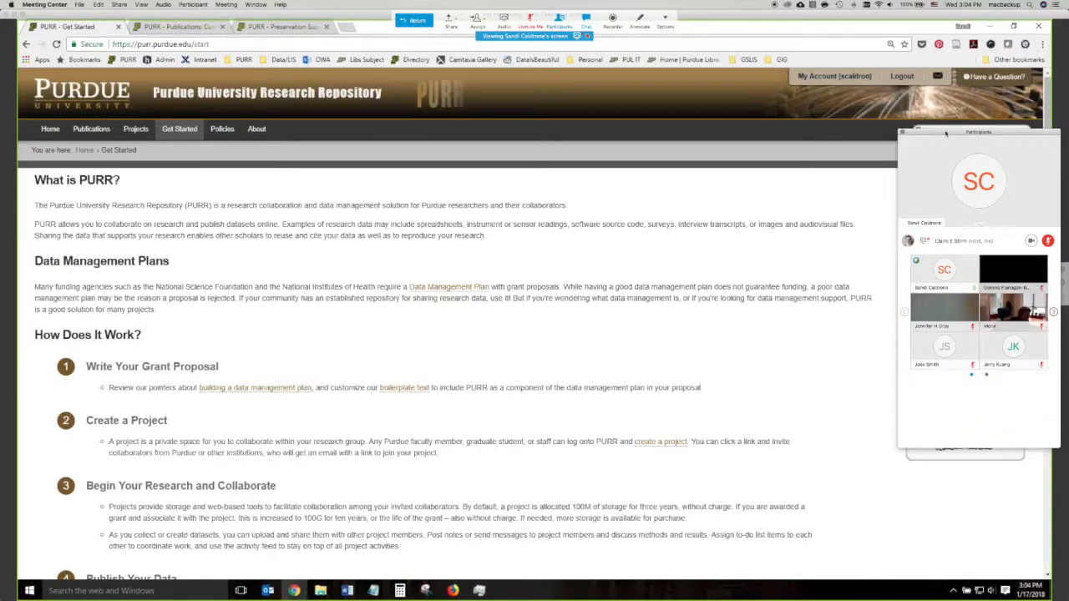
{"action": "left_click_drag", "start_coordinate": [946, 134], "coordinate": [1068, 136]}
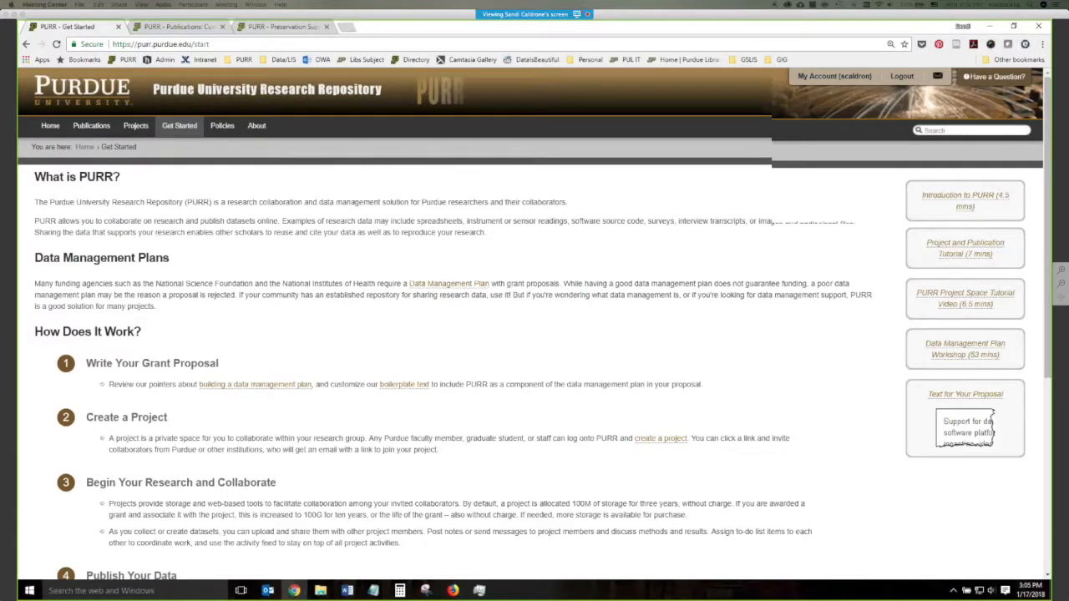
Go through the PURR home page and account dashboard to the full project list and open Test Project Buttercup.
{"action": "left_click", "coordinate": [51, 133]}
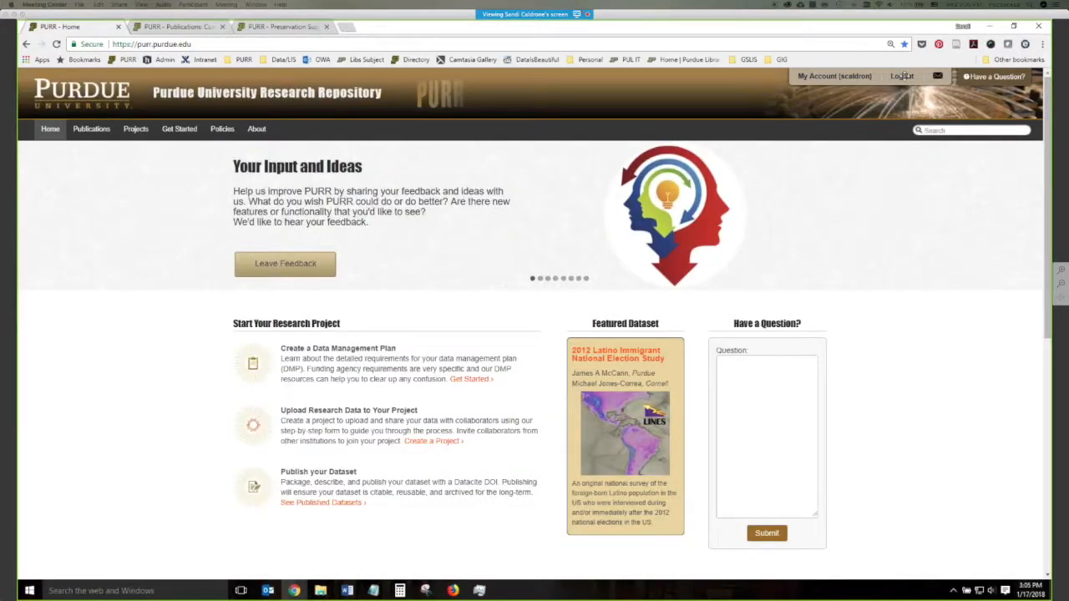
{"action": "left_click", "coordinate": [824, 81]}
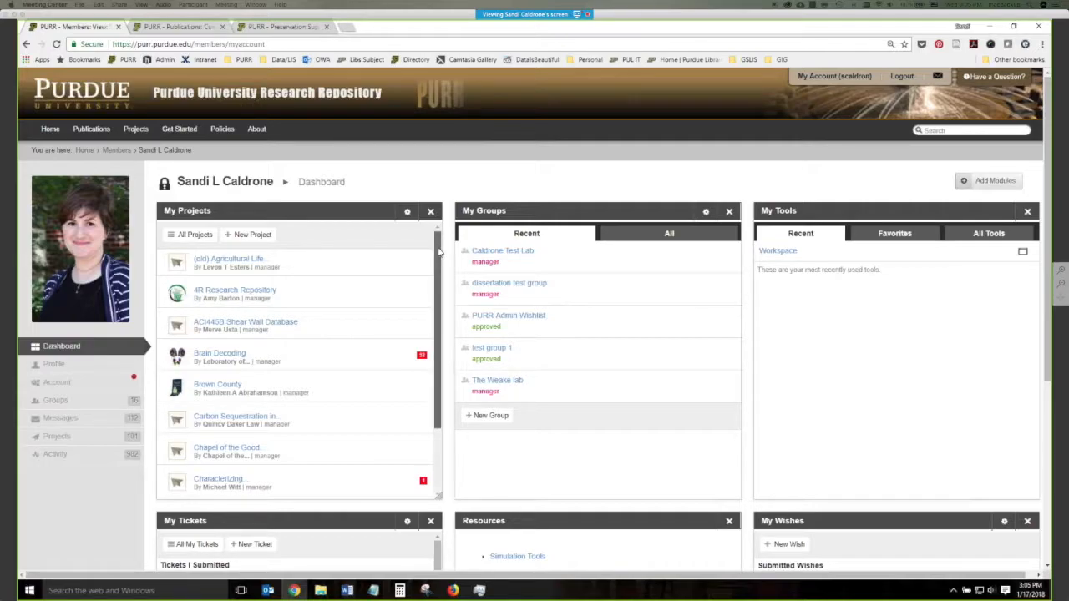
{"action": "scroll", "coordinate": [334, 468], "scroll_direction": "down", "scroll_amount": 5}
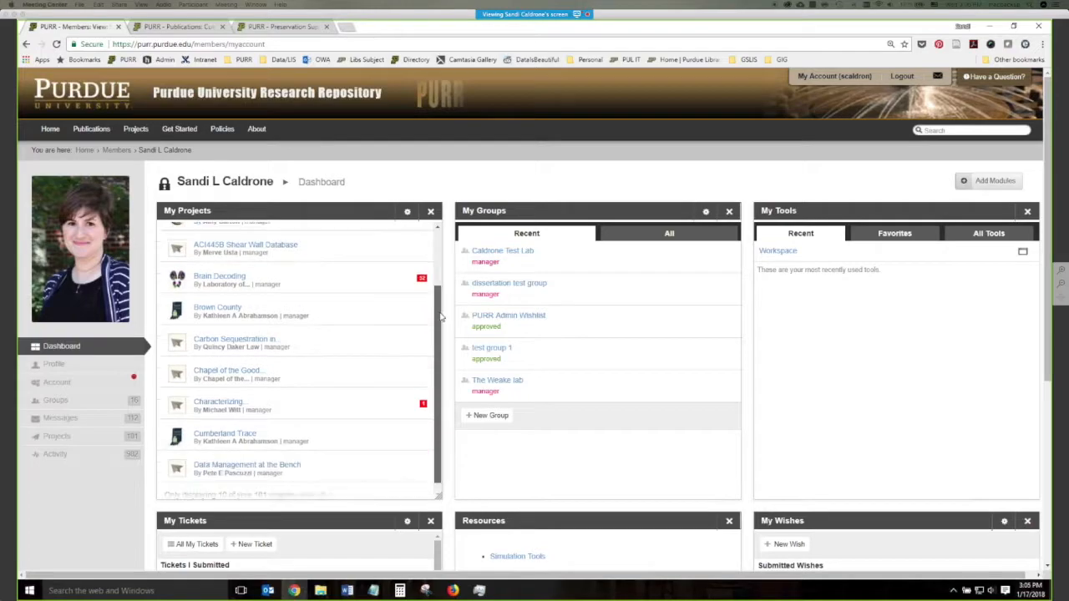
{"action": "left_click", "coordinate": [315, 486]}
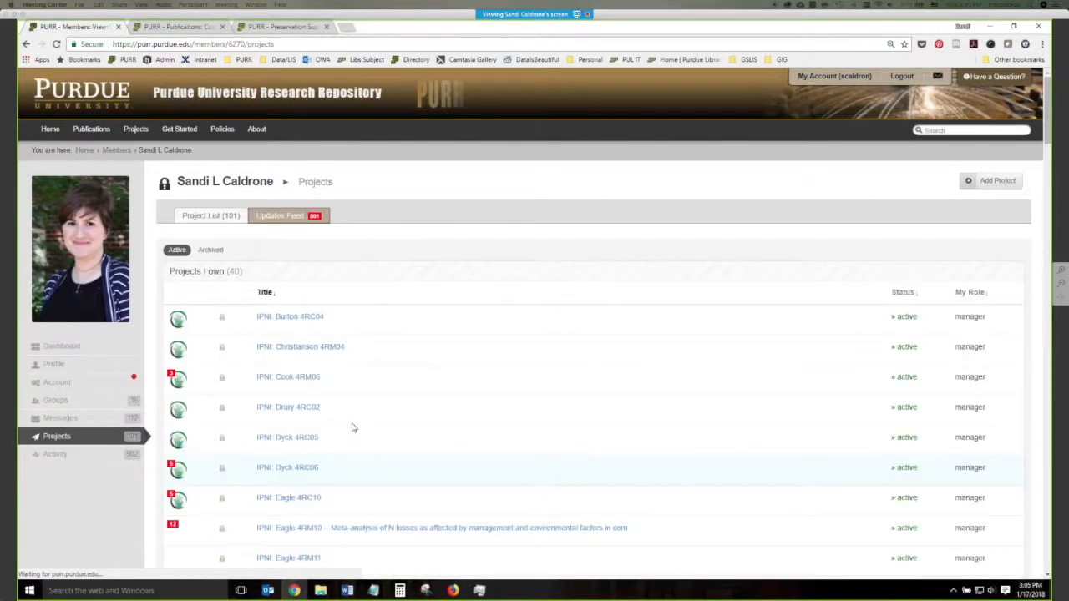
{"action": "scroll", "coordinate": [351, 428], "scroll_direction": "down", "scroll_amount": 5}
{"action": "scroll", "coordinate": [351, 428], "scroll_direction": "down", "scroll_amount": 6}
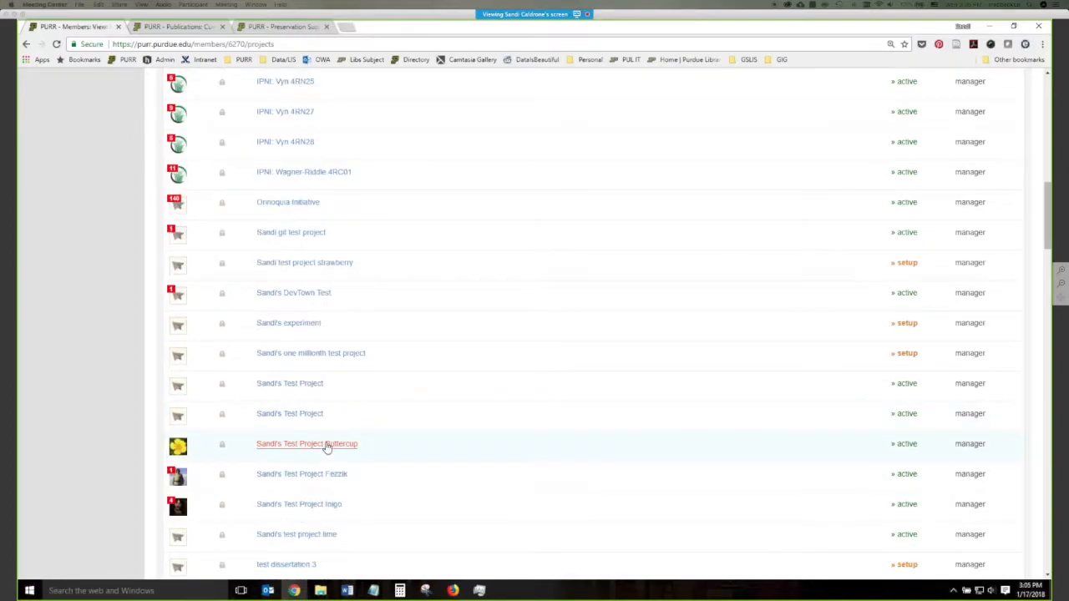
{"action": "left_click", "coordinate": [326, 443]}
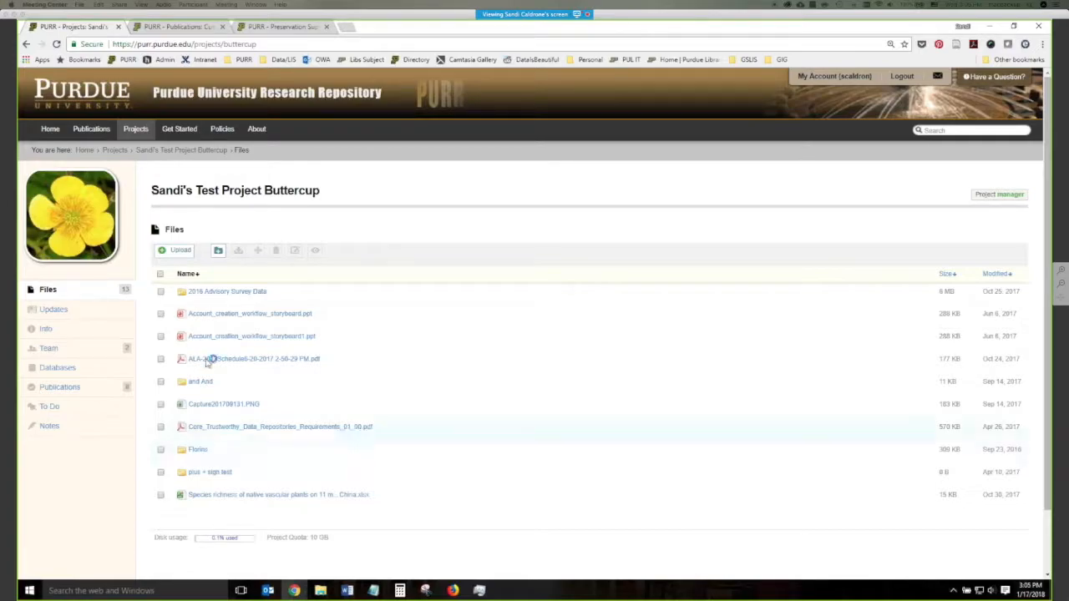
Review the Buttercup project's Updates feed, its files and its team member list.
{"action": "left_click", "coordinate": [64, 312]}
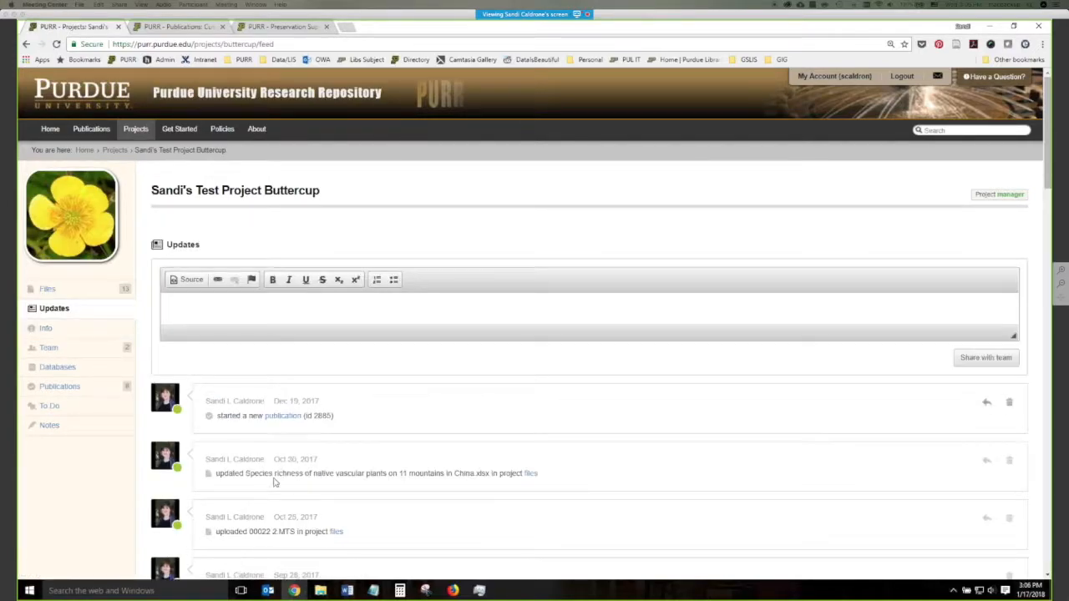
{"action": "left_click", "coordinate": [46, 289]}
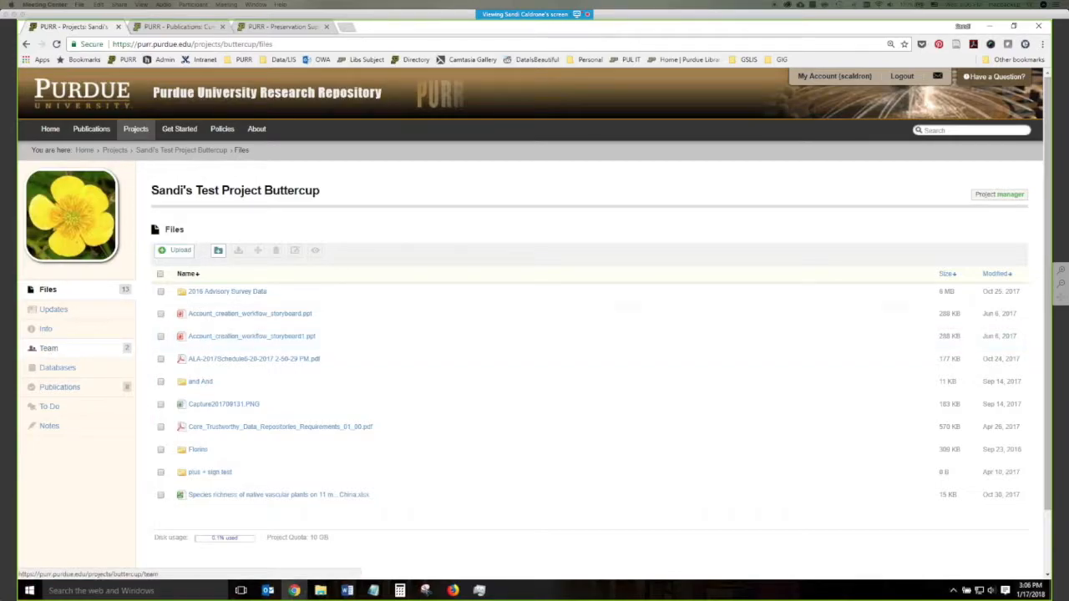
{"action": "left_click", "coordinate": [48, 347]}
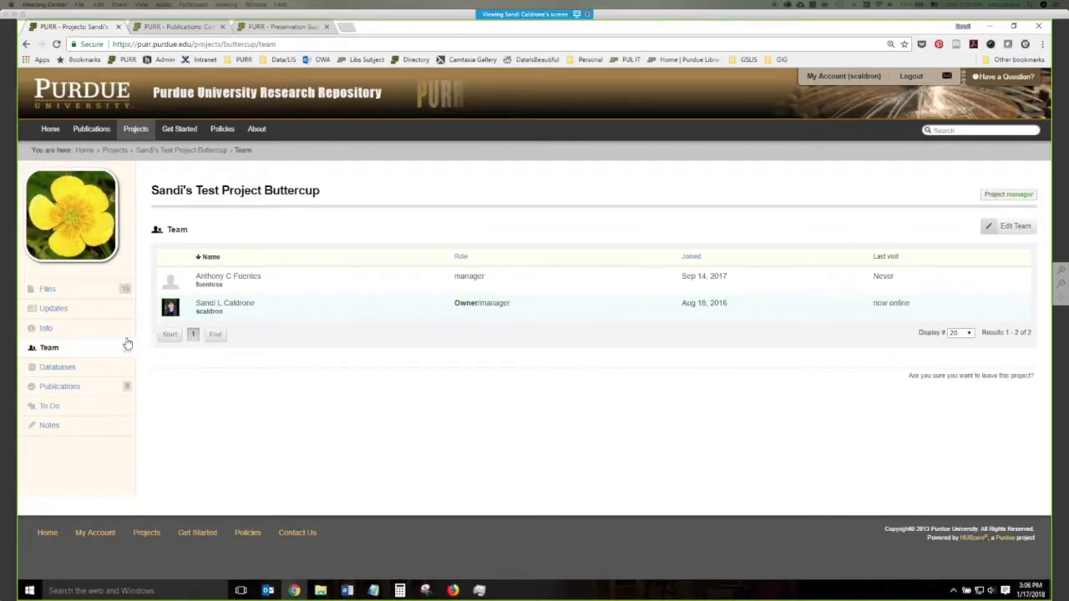
Return to the project's files and start a file upload into the home directory.
{"action": "left_click", "coordinate": [48, 290]}
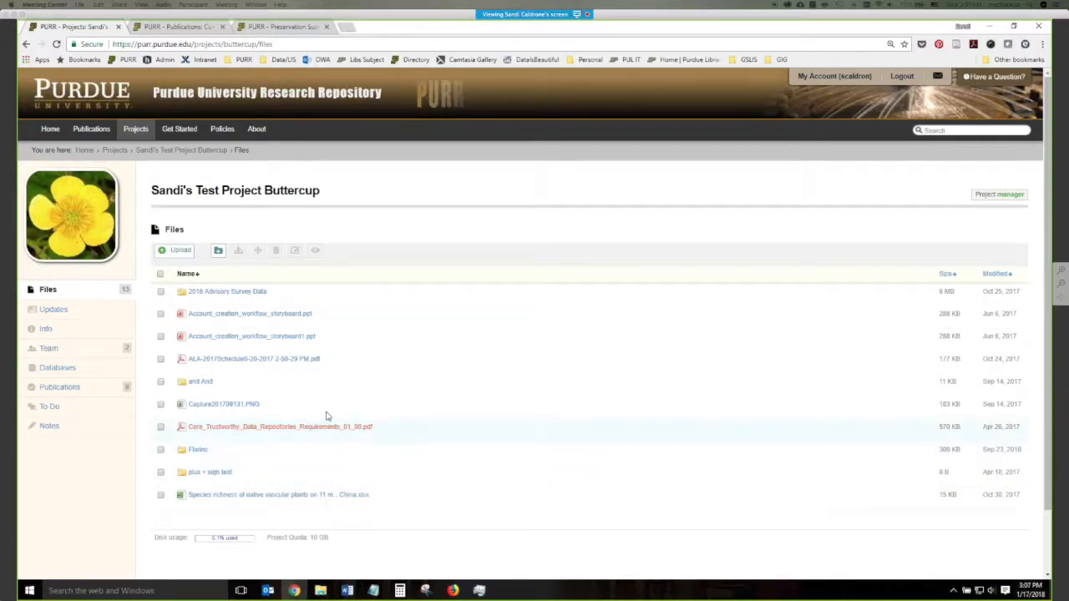
{"action": "left_click", "coordinate": [182, 252]}
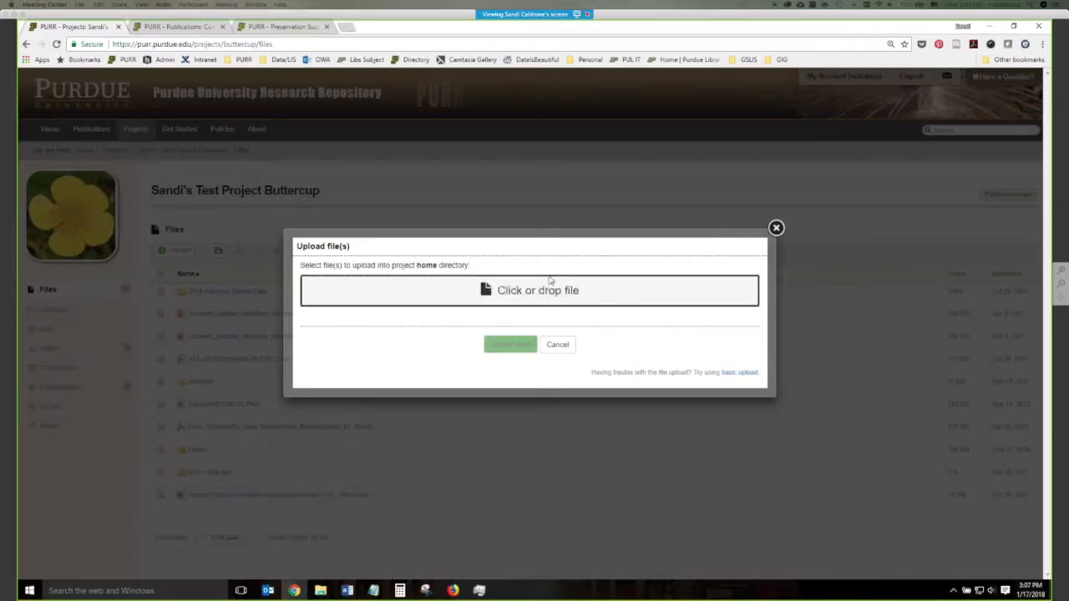
{"action": "left_click", "coordinate": [549, 293]}
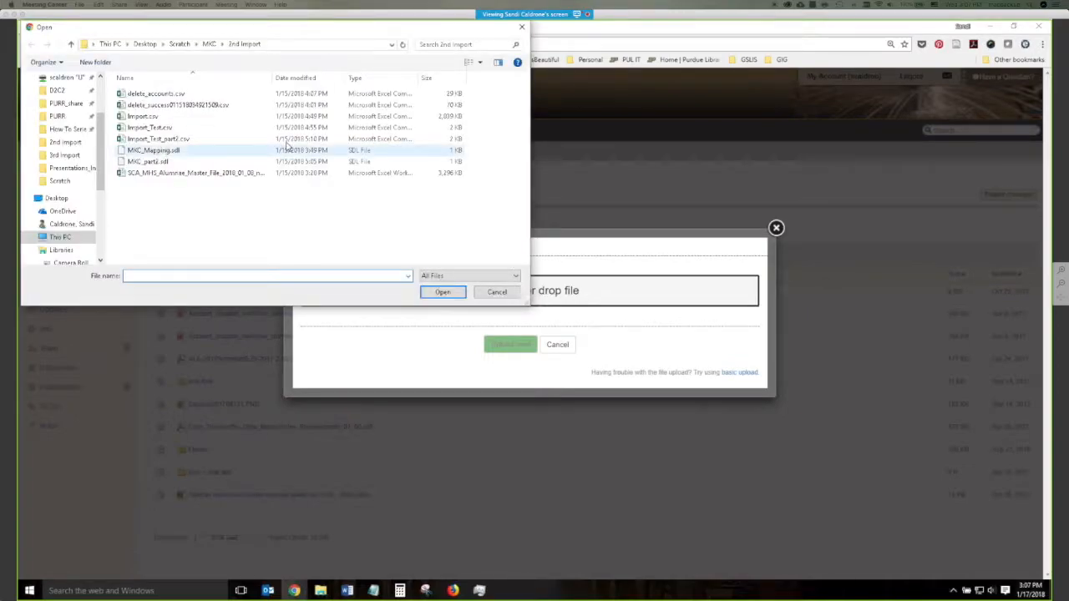
{"action": "scroll", "coordinate": [100, 139], "scroll_direction": "up", "scroll_amount": 5}
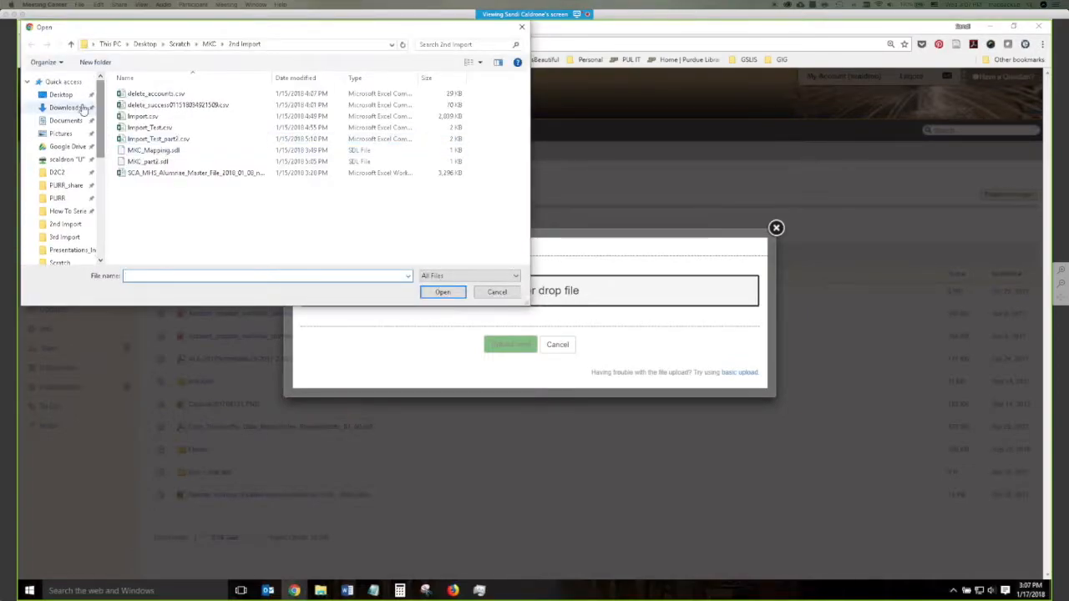
{"action": "left_click", "coordinate": [67, 107]}
{"action": "scroll", "coordinate": [159, 93], "scroll_direction": "down", "scroll_amount": 3}
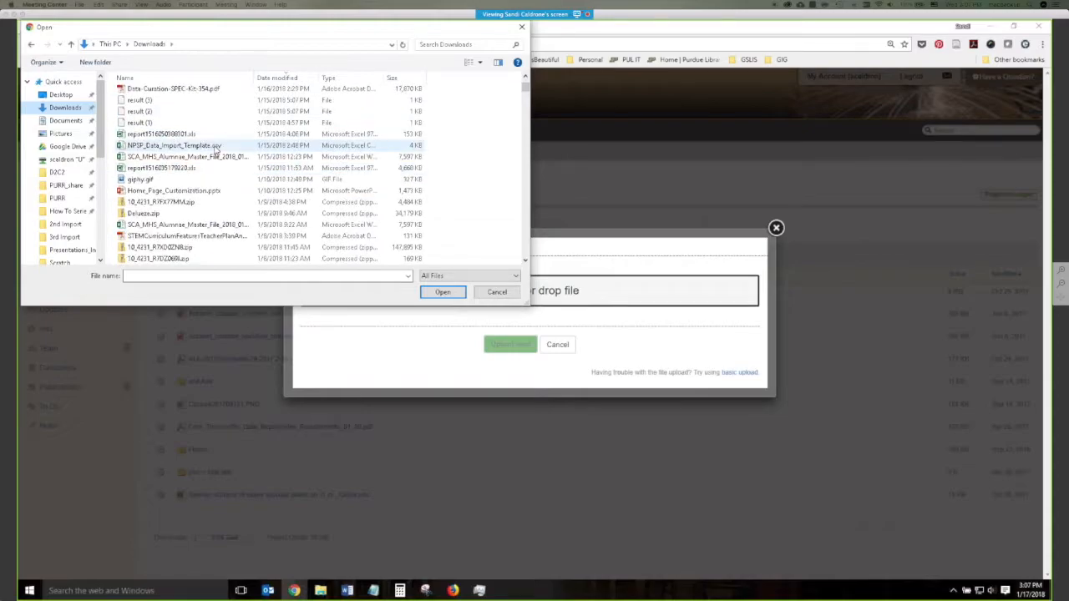
{"action": "scroll", "coordinate": [192, 125], "scroll_direction": "up", "scroll_amount": 3}
{"action": "left_click", "coordinate": [284, 78]}
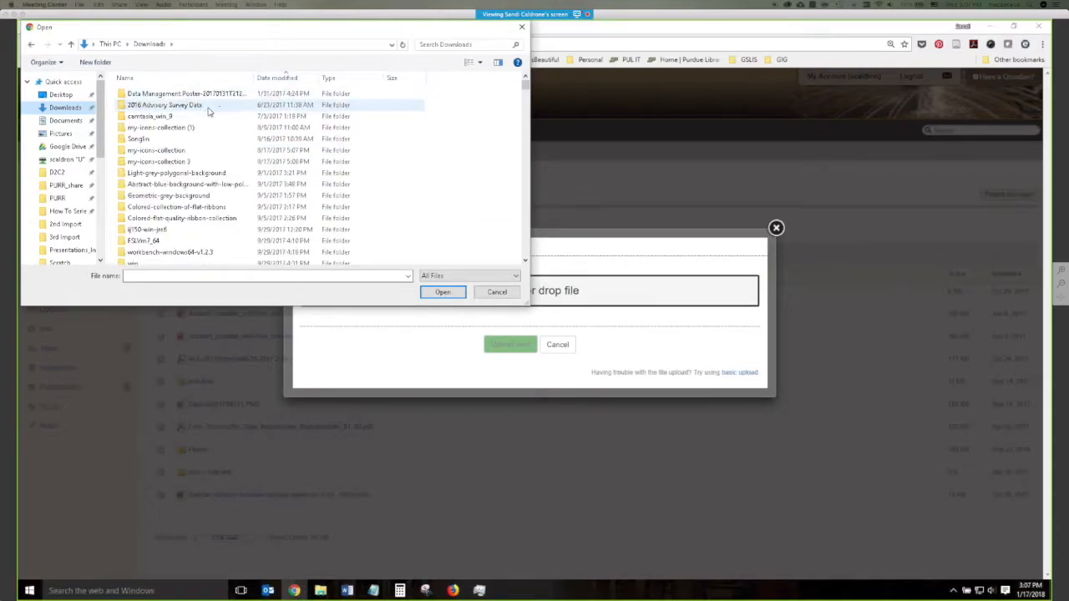
{"action": "left_click", "coordinate": [280, 78]}
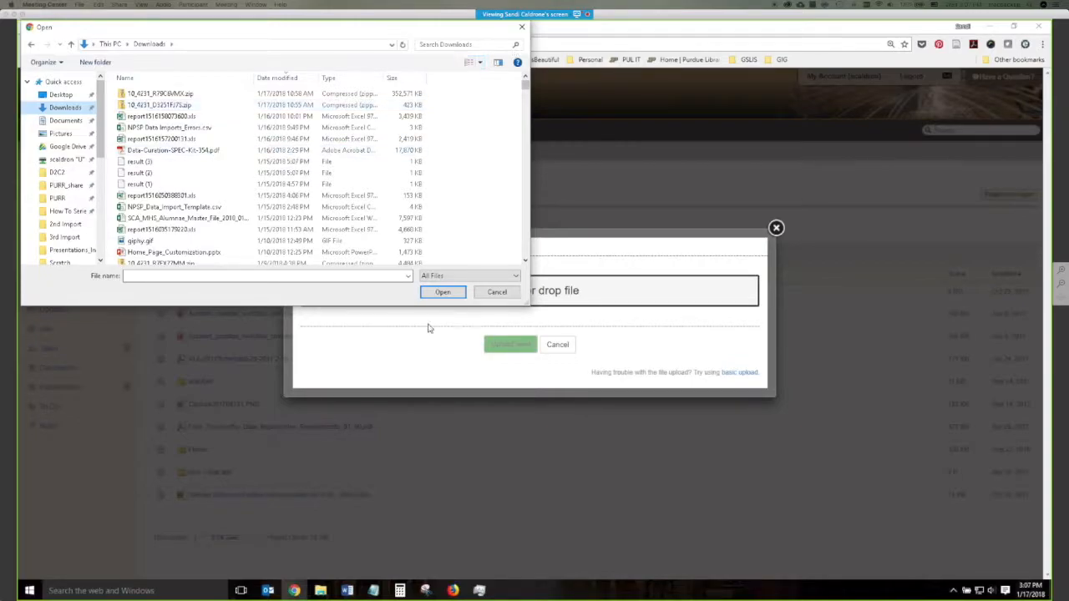
{"action": "left_click", "coordinate": [496, 291]}
Upload DS1.xls and DS2.pdf from the Publication Demo folder in Downloads to the project's home directory.
{"action": "left_click", "coordinate": [320, 590]}
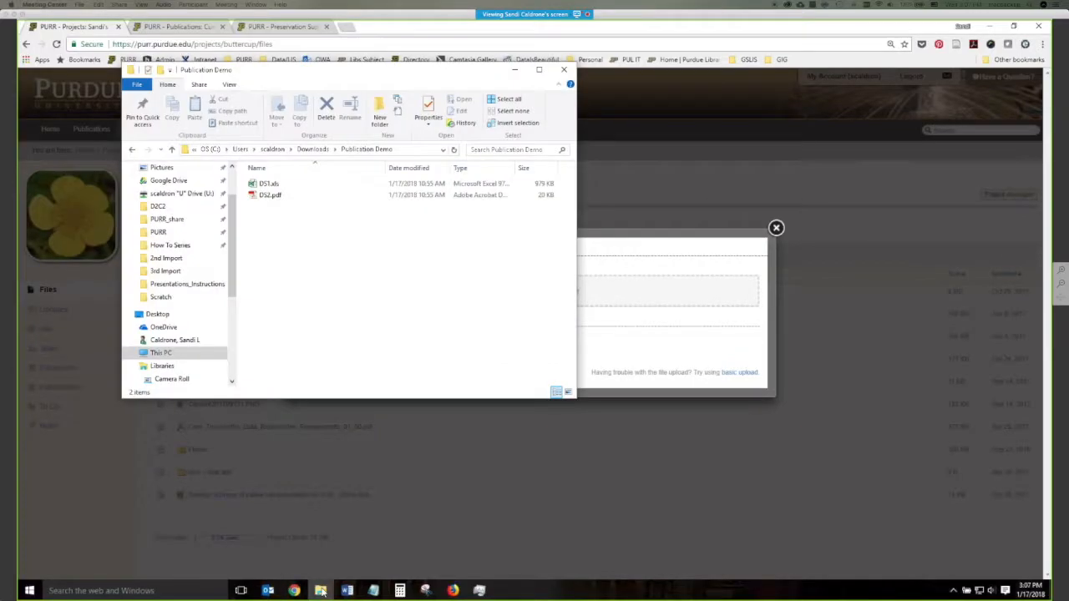
{"action": "left_click_drag", "start_coordinate": [342, 76], "coordinate": [246, 306]}
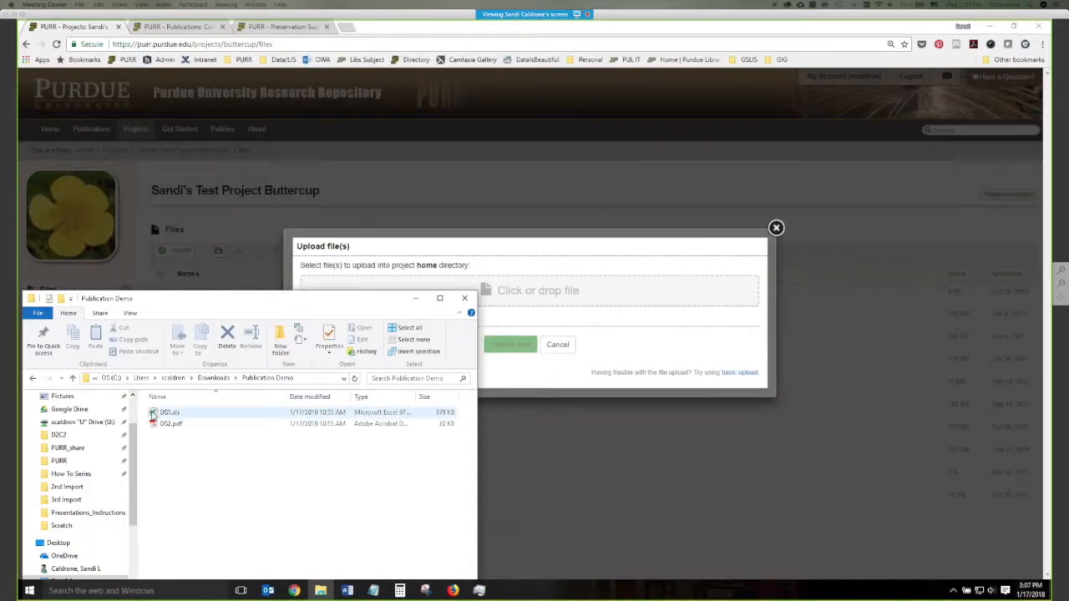
{"action": "left_click_drag", "start_coordinate": [163, 415], "coordinate": [564, 298]}
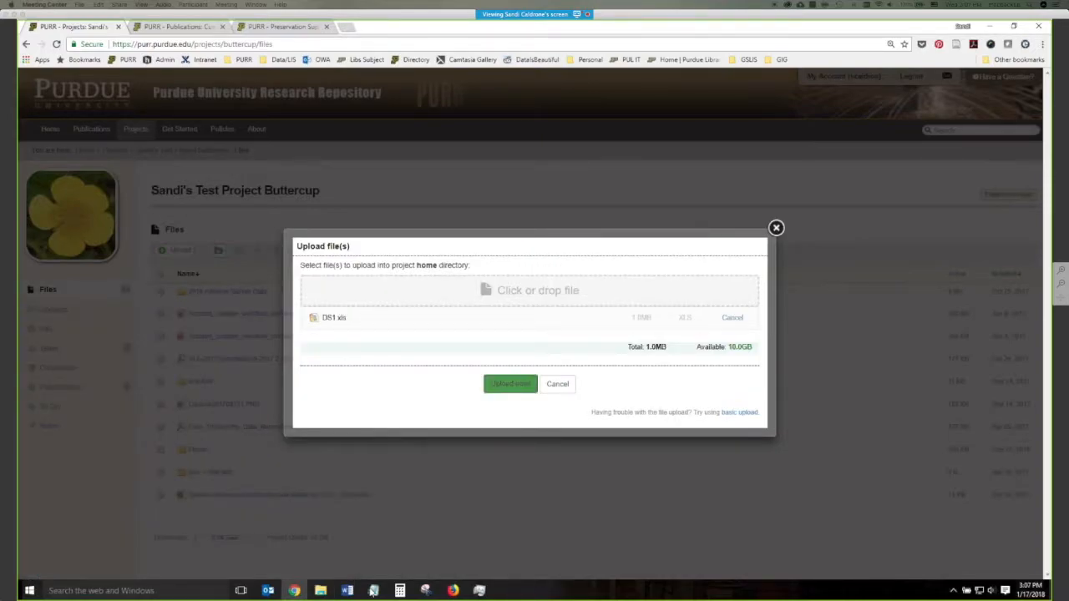
{"action": "left_click", "coordinate": [320, 591]}
{"action": "left_click_drag", "start_coordinate": [171, 424], "coordinate": [566, 304]}
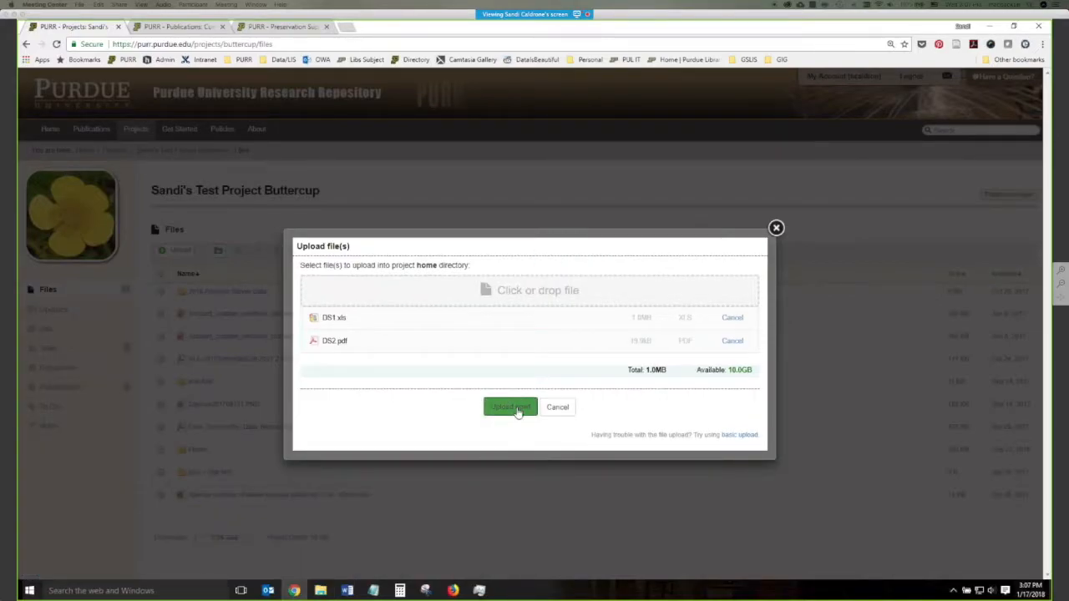
{"action": "left_click", "coordinate": [517, 409]}
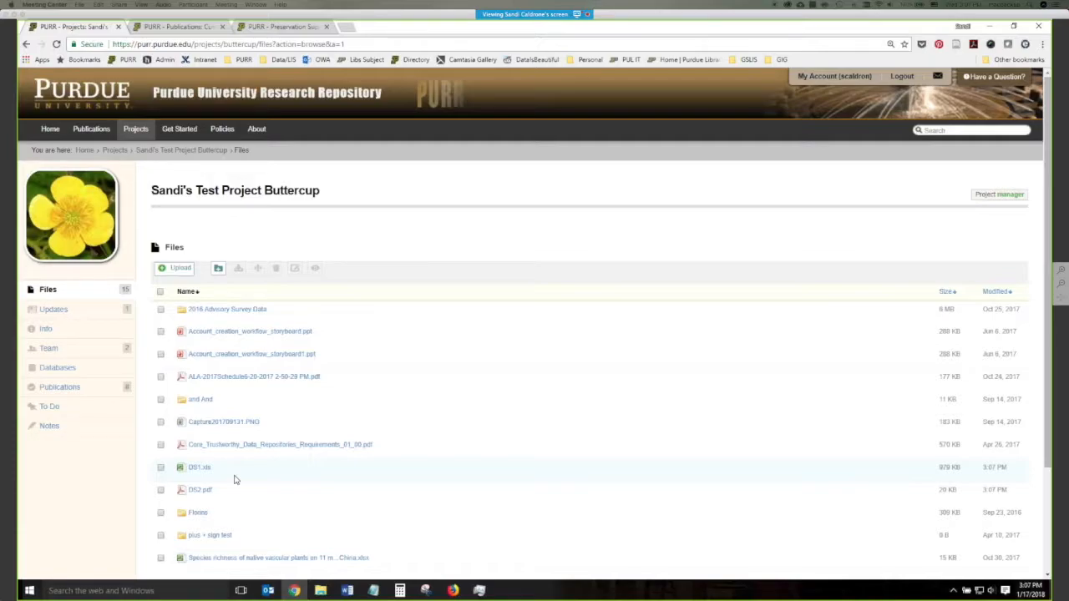
Start a new publication of uploaded files in the Buttercup project.
{"action": "left_click", "coordinate": [69, 392]}
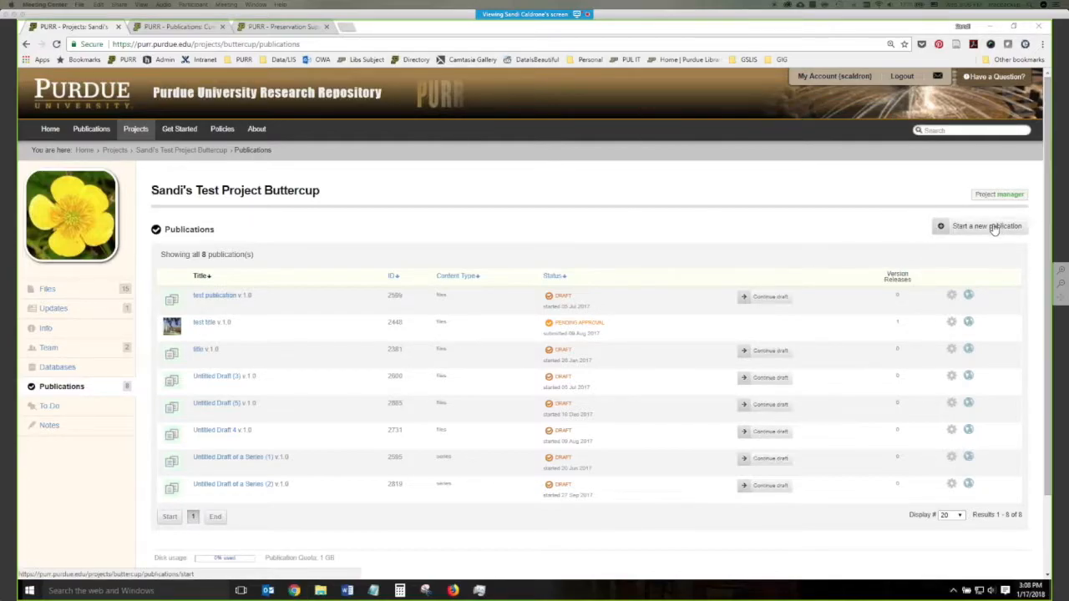
{"action": "left_click", "coordinate": [994, 228]}
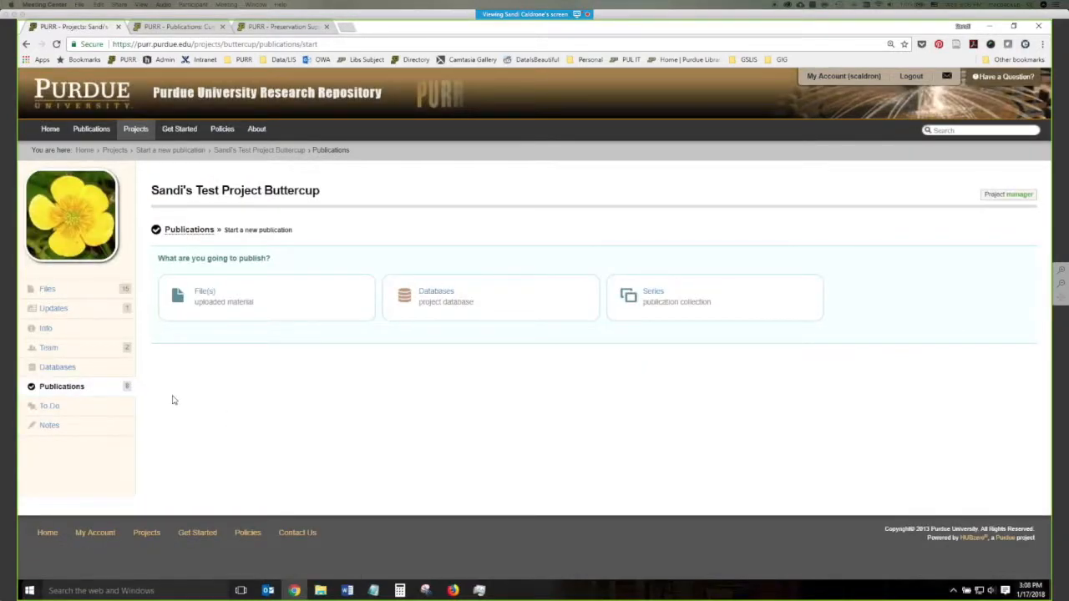
{"action": "left_click", "coordinate": [235, 302]}
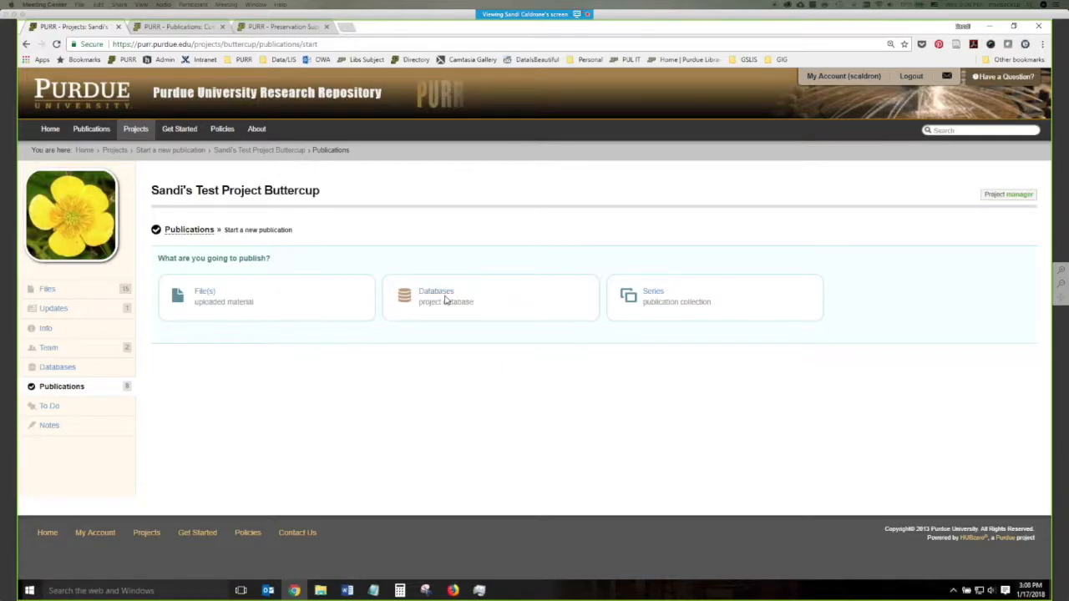
{"action": "left_click", "coordinate": [204, 296]}
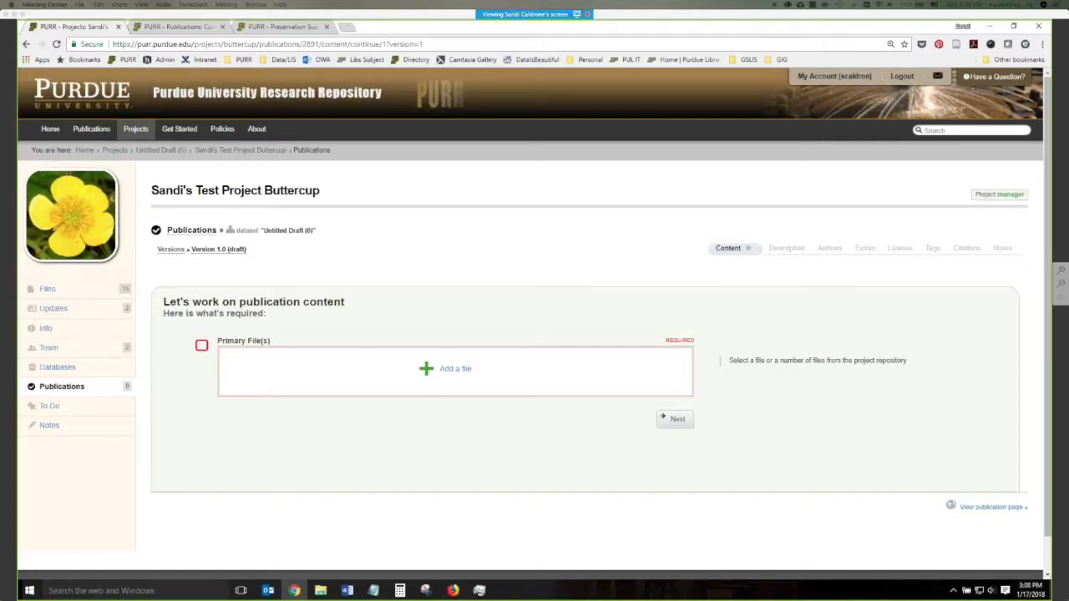
Add DS1.xls and DS2.pdf from the project repository as the publication's primary files.
{"action": "left_click", "coordinate": [453, 372]}
{"action": "left_click", "coordinate": [396, 330]}
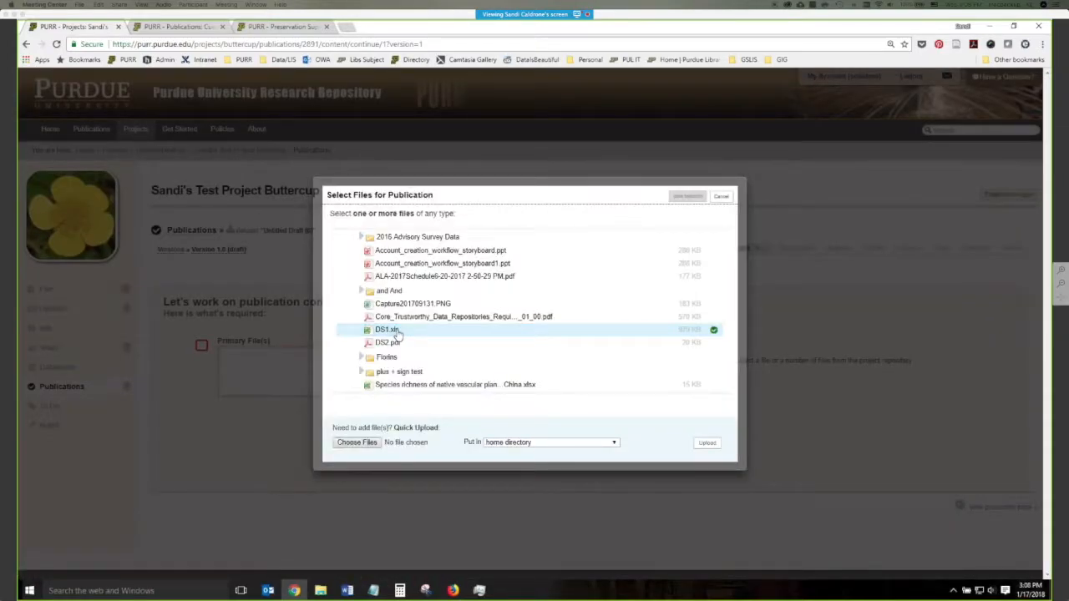
{"action": "left_click", "coordinate": [398, 344]}
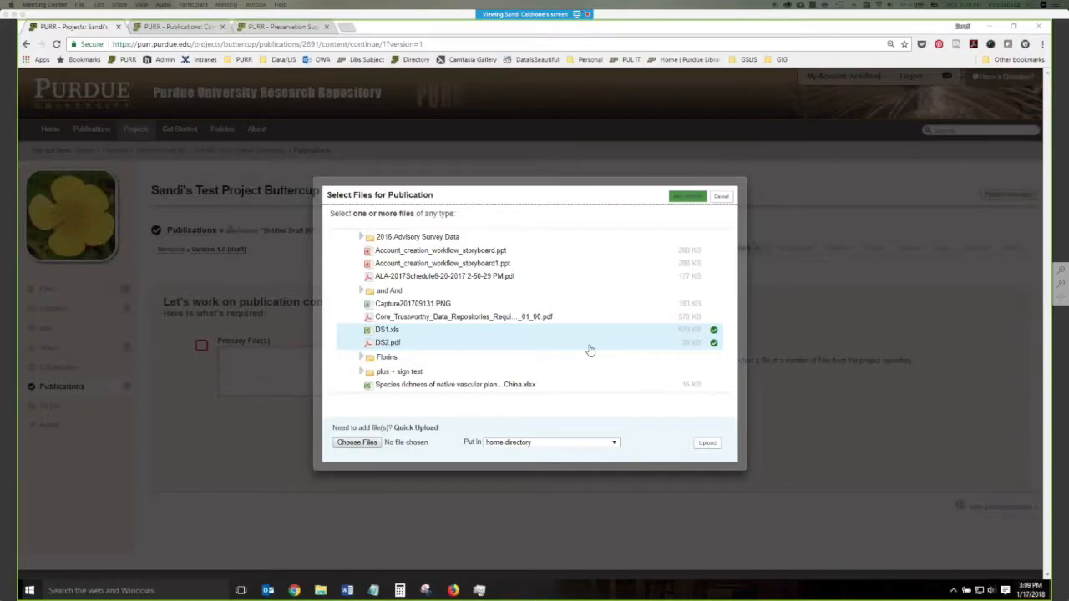
{"action": "left_click", "coordinate": [685, 197]}
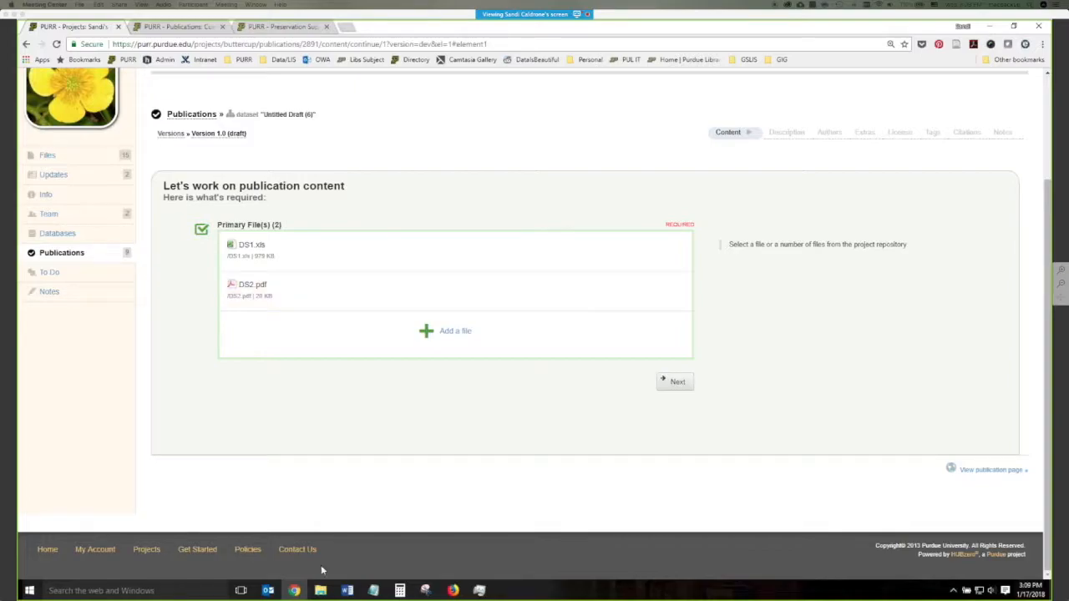
Open DS1.xls and DS2.pdf from the Publication Demo folder, review the data and its column descriptions, and return to the publication draft in Chrome.
{"action": "left_click", "coordinate": [320, 590]}
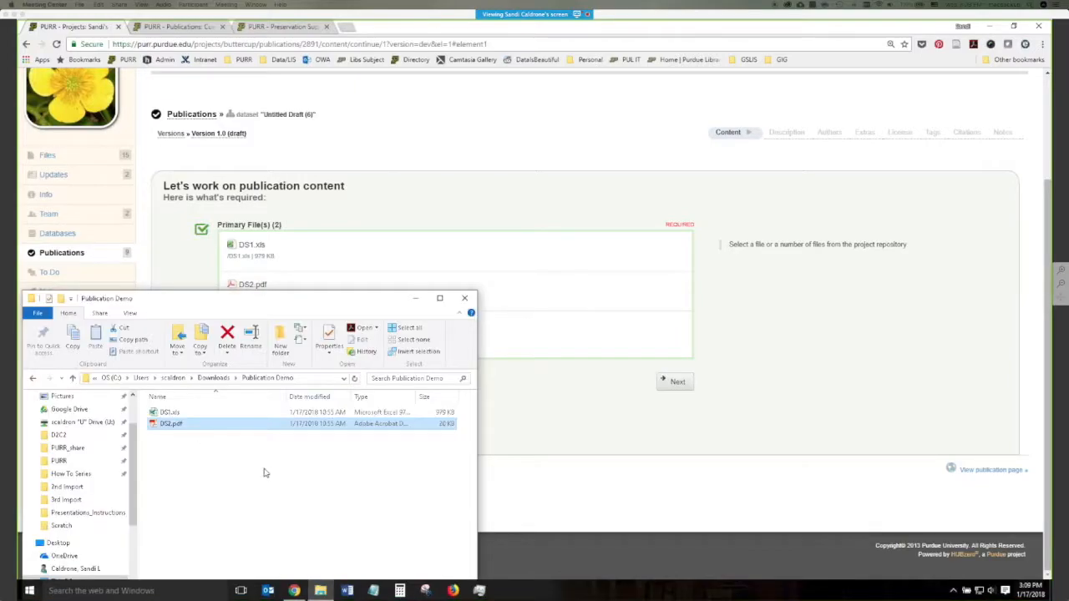
{"action": "left_click", "coordinate": [176, 415]}
{"action": "key", "text": "Return"}
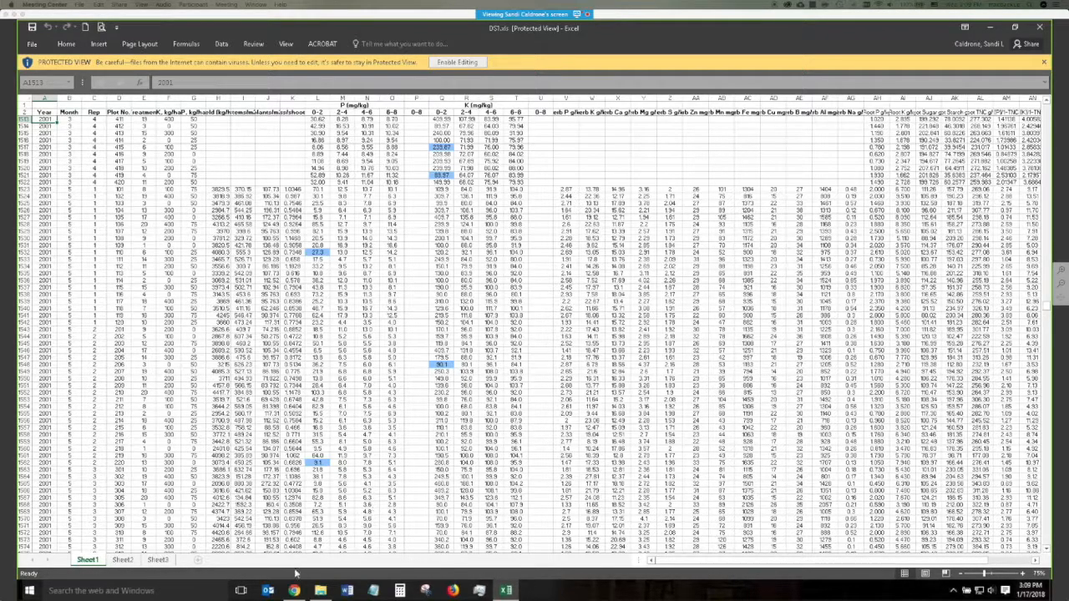
{"action": "left_click", "coordinate": [321, 591]}
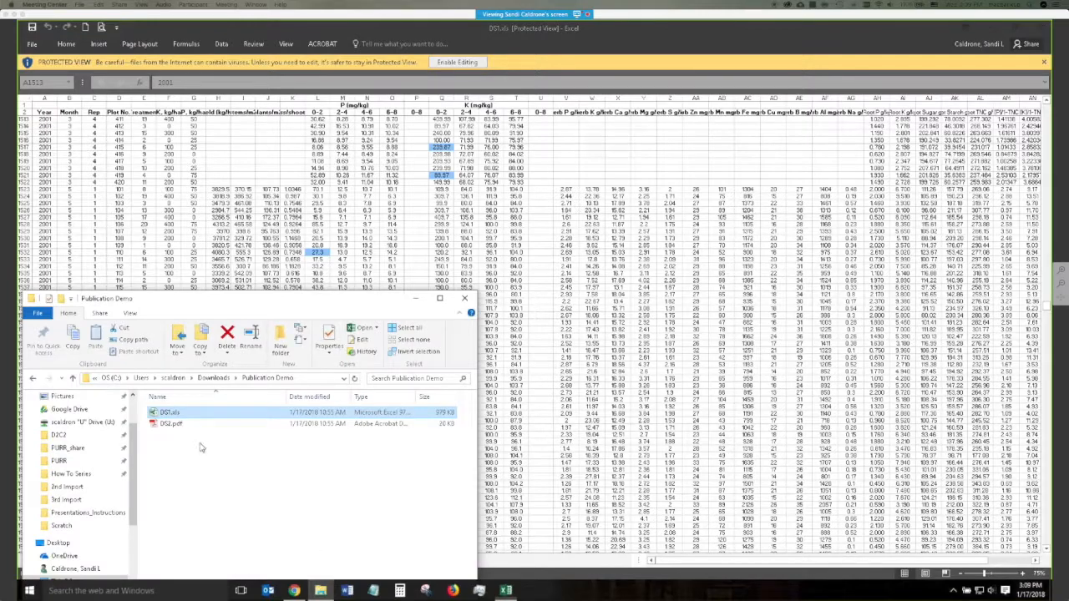
{"action": "left_click", "coordinate": [171, 424]}
{"action": "double_click", "coordinate": [171, 424]}
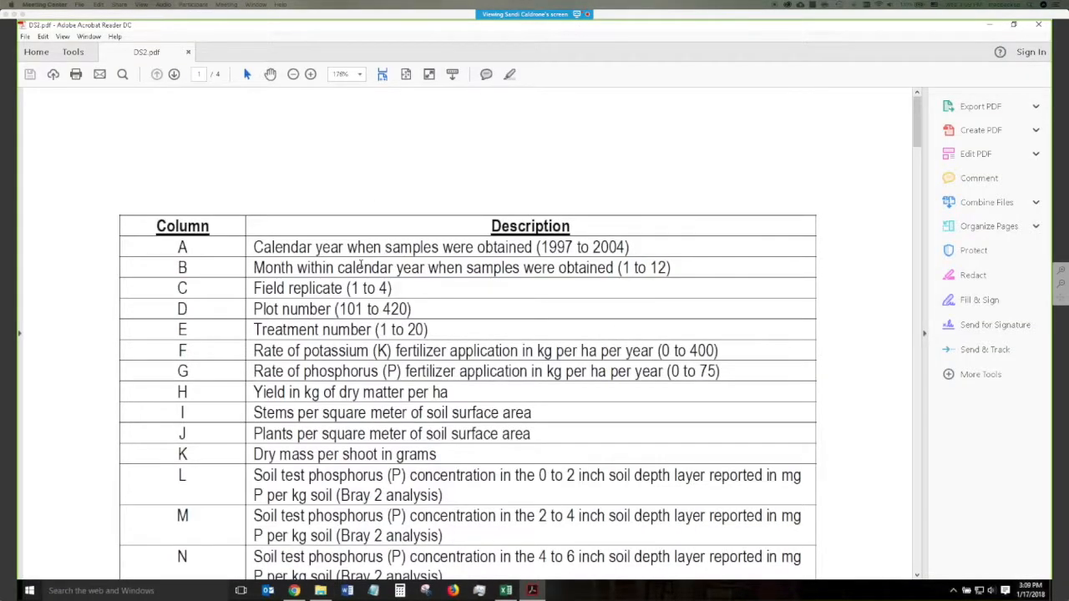
{"action": "scroll", "coordinate": [361, 265], "scroll_direction": "down", "scroll_amount": 5}
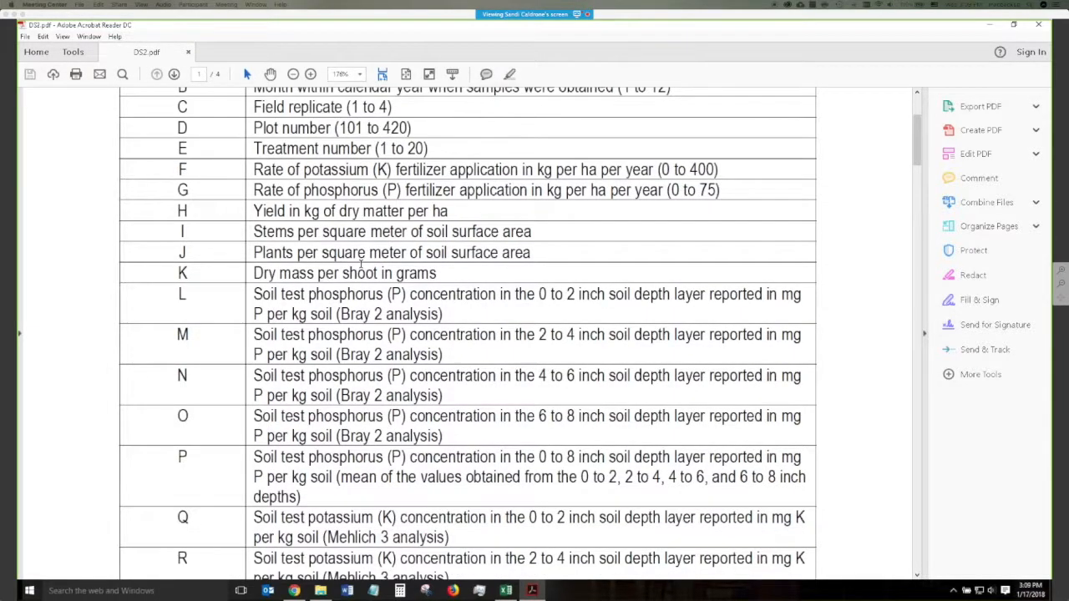
{"action": "scroll", "coordinate": [360, 266], "scroll_direction": "down", "scroll_amount": 2}
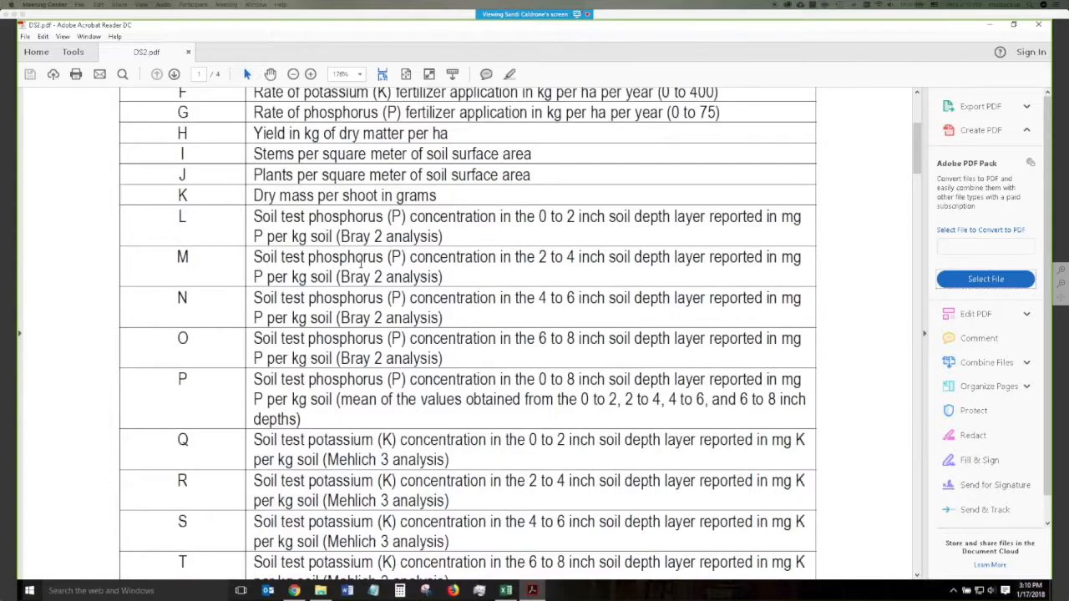
{"action": "left_click", "coordinate": [294, 592]}
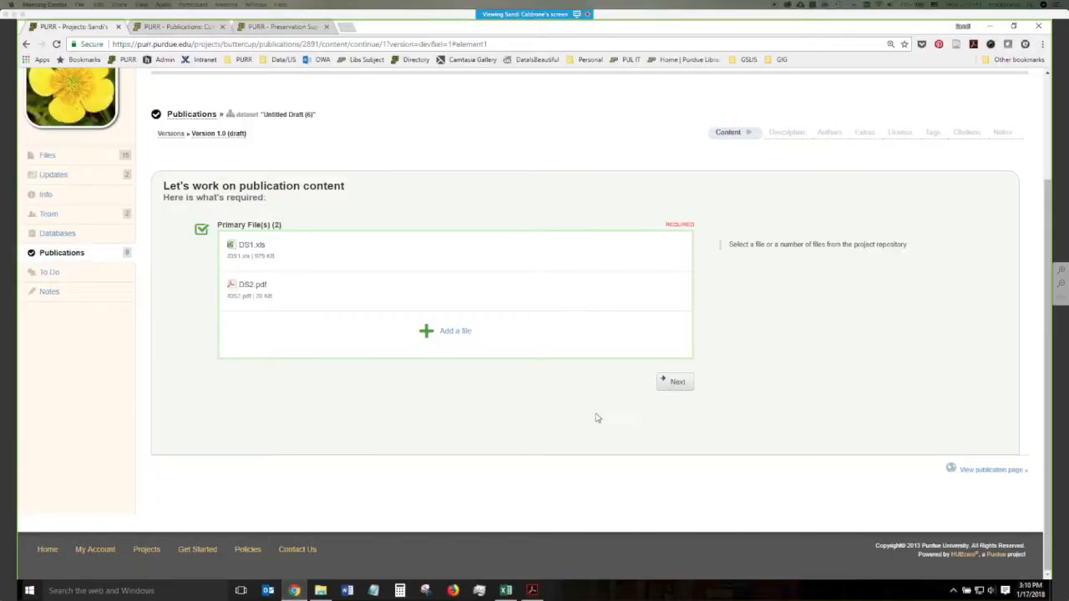
Continue to the description section and save a publication title made of the owner's first name in possessive form followed by "Test Demo Data".
{"action": "left_click", "coordinate": [685, 389]}
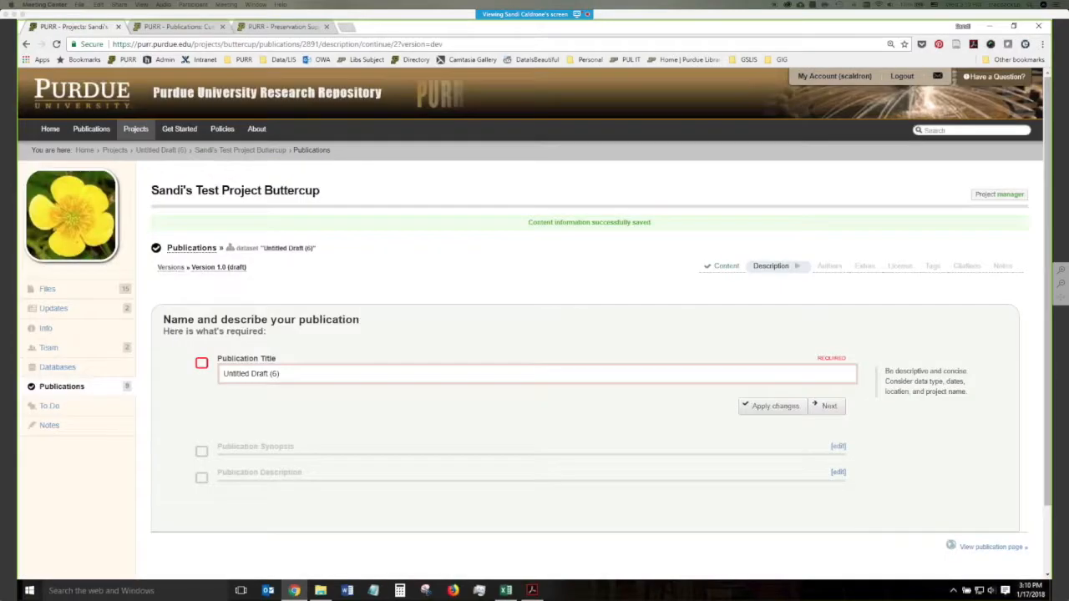
{"action": "left_click", "coordinate": [294, 374]}
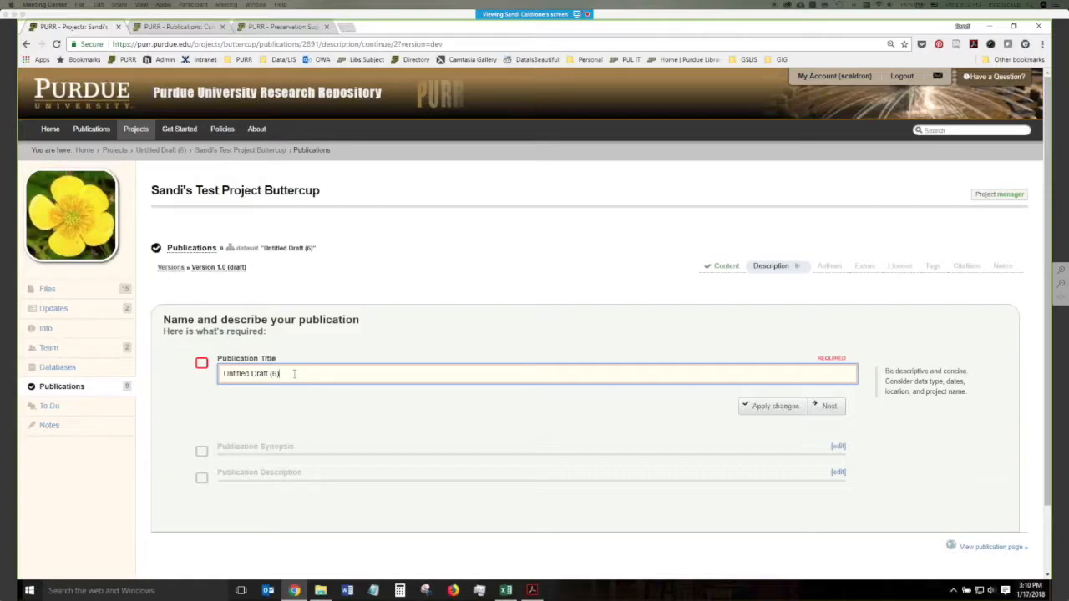
{"action": "key", "text": "BackSpace"}
{"action": "key", "text": "BackSpace"}
{"action": "key", "text": "BackSpace"}
{"action": "key", "text": "BackSpace"}
{"action": "key", "text": "BackSpace"}
{"action": "key", "text": "BackSpace"}
{"action": "key", "text": "BackSpace"}
{"action": "key", "text": "BackSpace"}
{"action": "key", "text": "BackSpace"}
{"action": "key", "text": "BackSpace"}
{"action": "key", "text": "BackSpace"}
{"action": "key", "text": "BackSpace"}
{"action": "key", "text": "BackSpace"}
{"action": "key", "text": "BackSpace"}
{"action": "key", "text": "BackSpace"}
{"action": "key", "text": "BackSpace"}
{"action": "key", "text": "BackSpace"}
{"action": "key", "text": "BackSpace"}
{"action": "type", "text": "Sandi's Test Demo Data"}
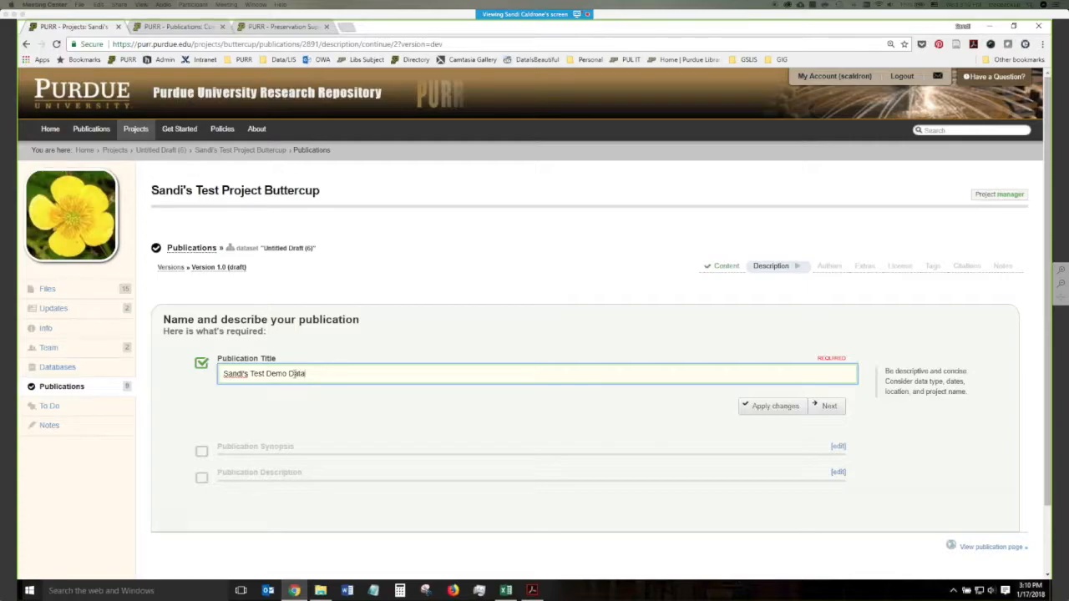
{"action": "left_click", "coordinate": [830, 406]}
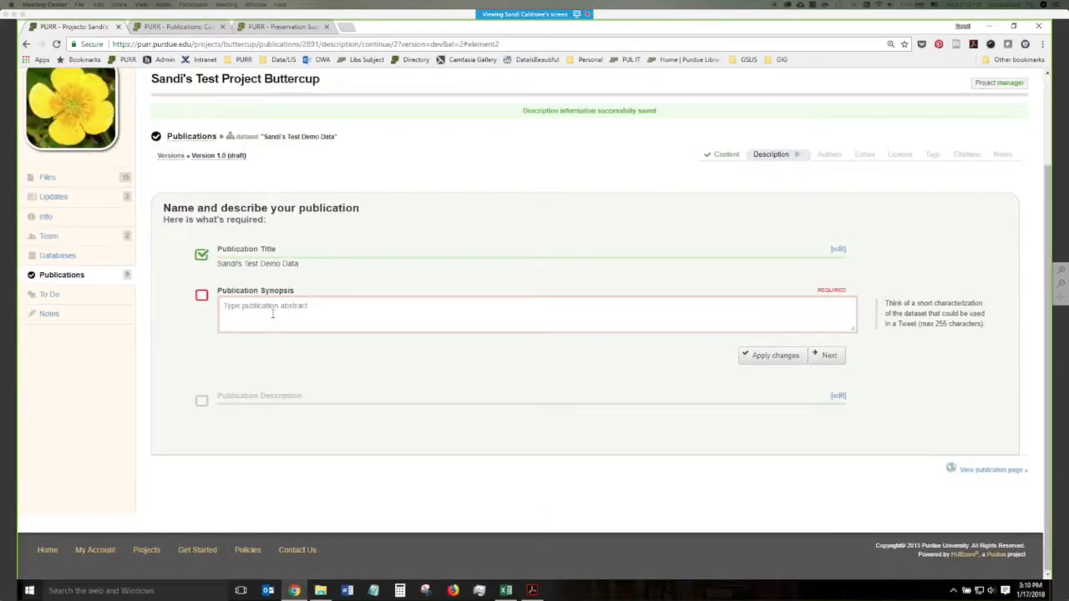
Enter "synopsis" as the publication synopsis and "article abstract" as its description, saving both and continuing to the authors section.
{"action": "left_click", "coordinate": [272, 314]}
{"action": "type", "text": "synopsis"}
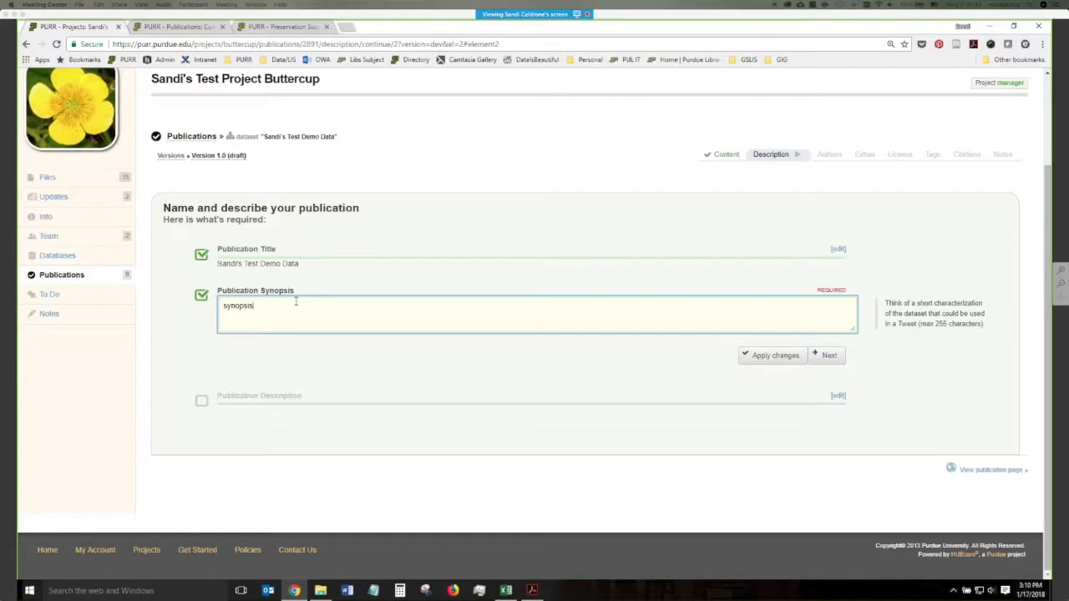
{"action": "left_click", "coordinate": [828, 356]}
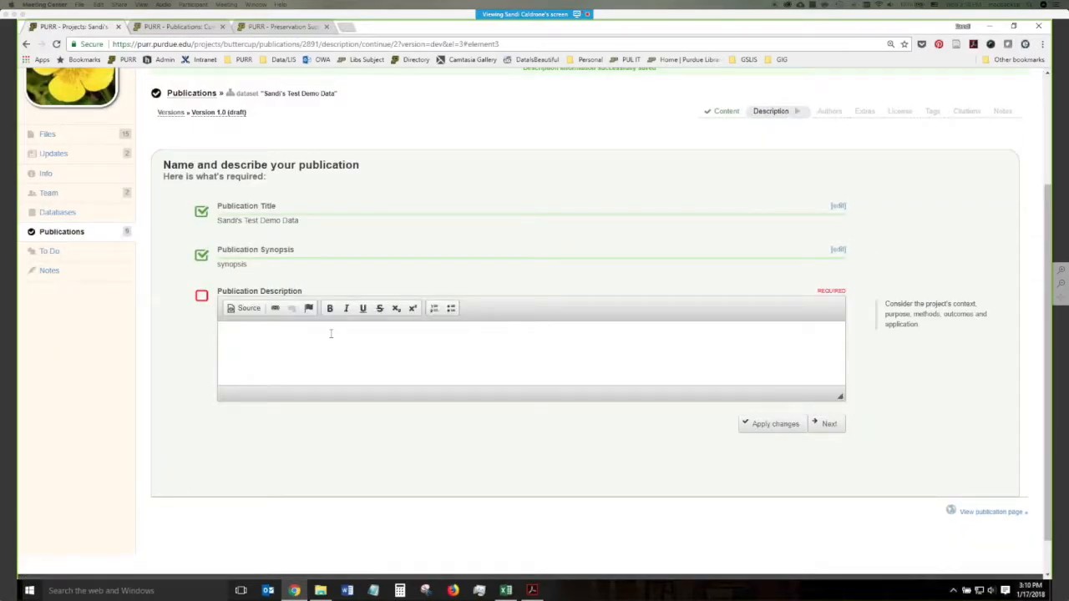
{"action": "left_click", "coordinate": [331, 334]}
{"action": "type", "text": "article abstract"}
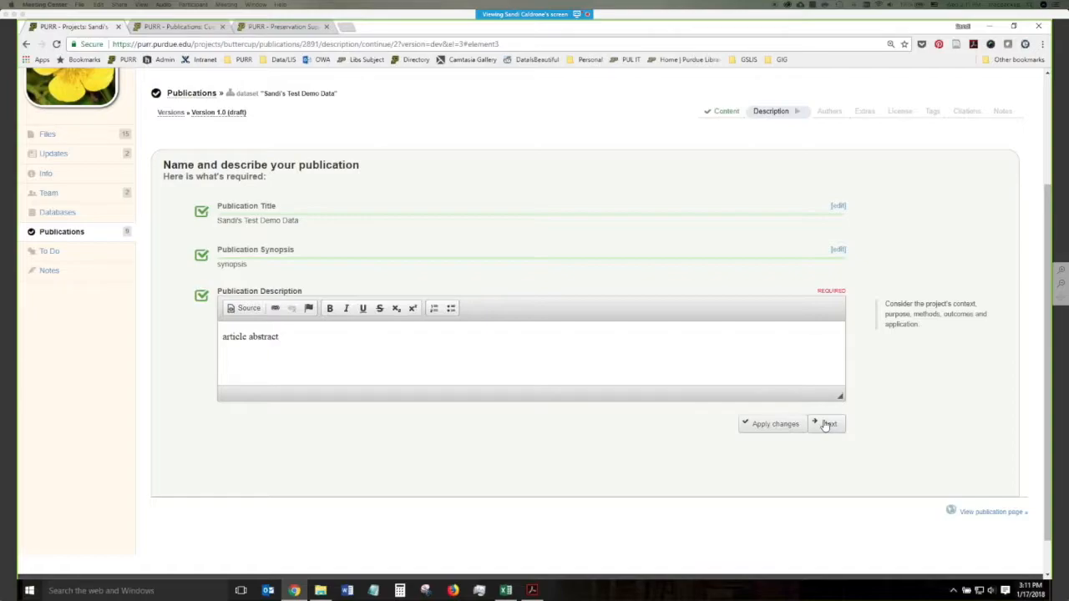
{"action": "left_click", "coordinate": [829, 425]}
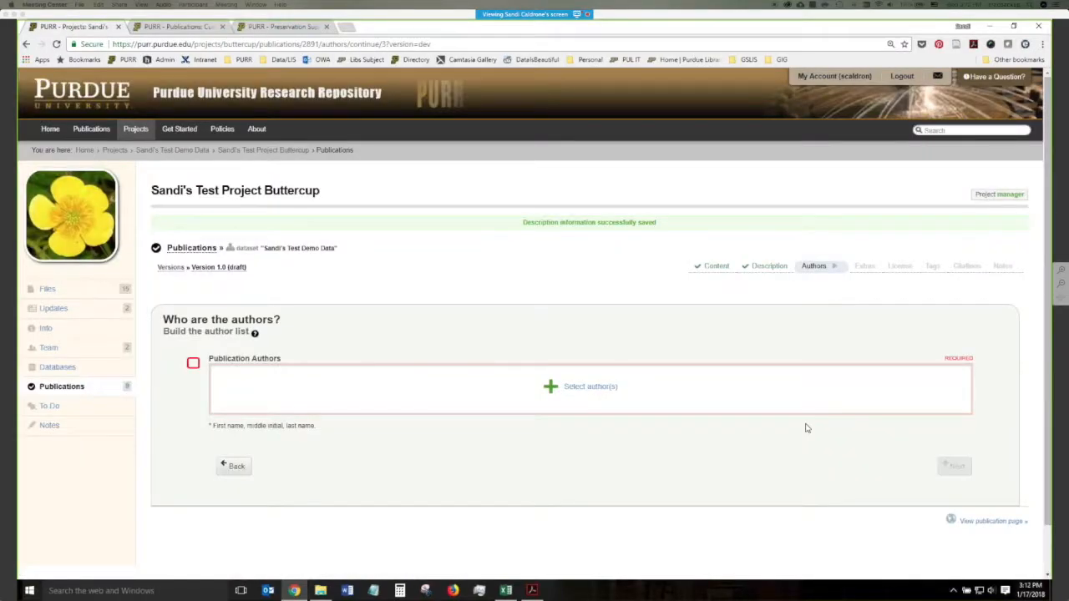
{"action": "left_click", "coordinate": [598, 390]}
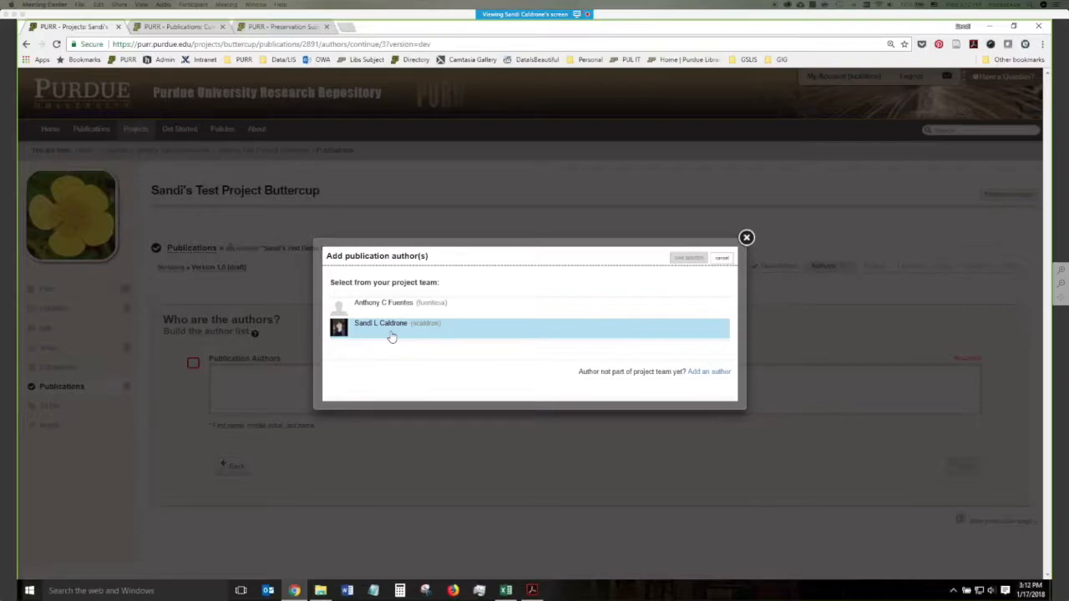
{"action": "left_click", "coordinate": [394, 336]}
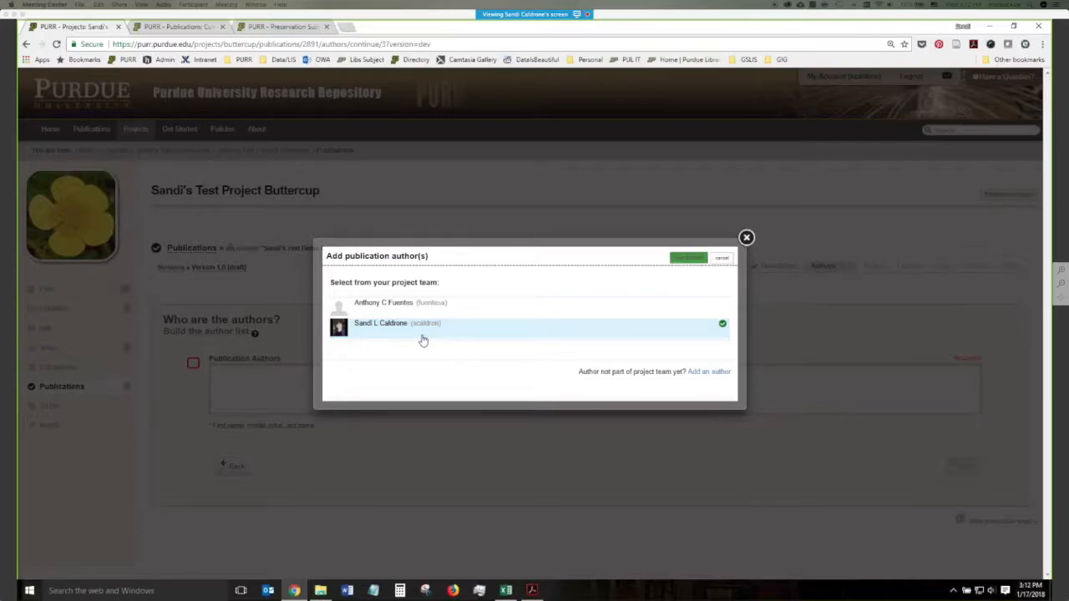
{"action": "left_click", "coordinate": [718, 375]}
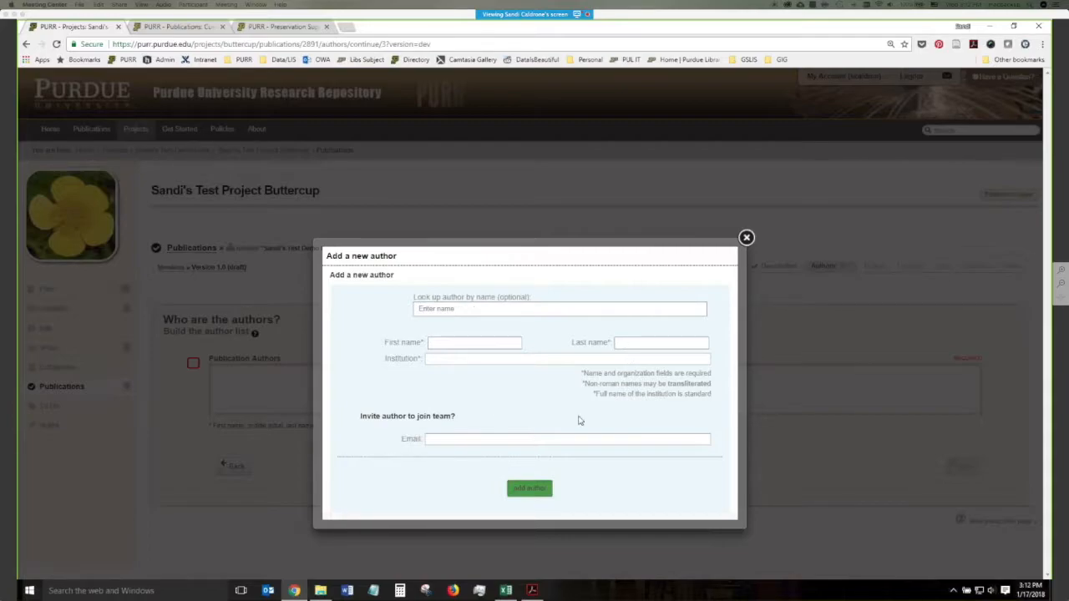
{"action": "left_click", "coordinate": [746, 238]}
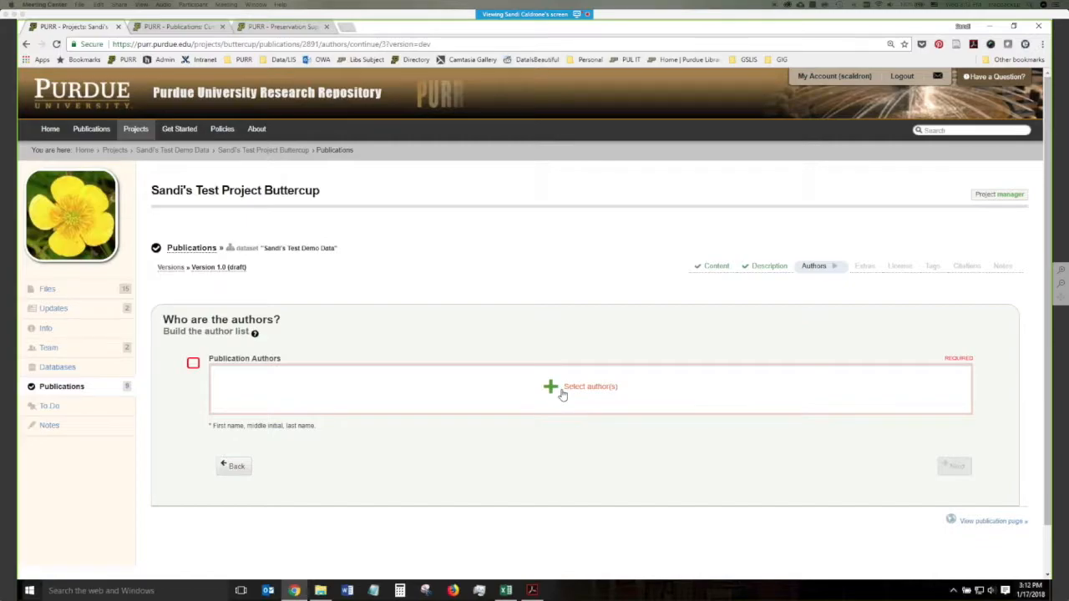
Add the second listed project team member as the publication's author and continue to the extras section.
{"action": "left_click", "coordinate": [561, 395]}
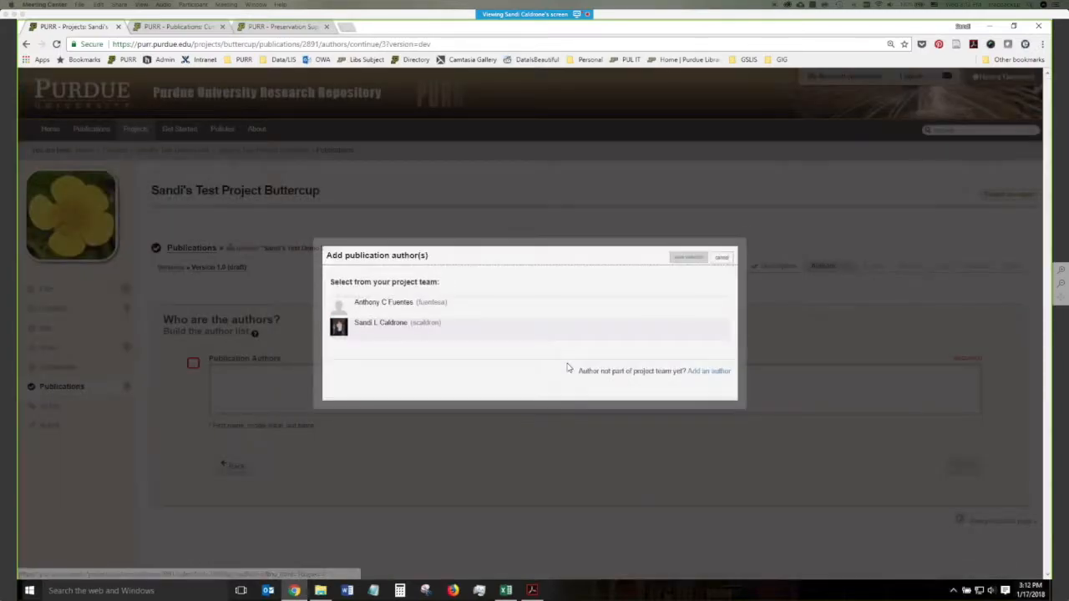
{"action": "left_click", "coordinate": [437, 336]}
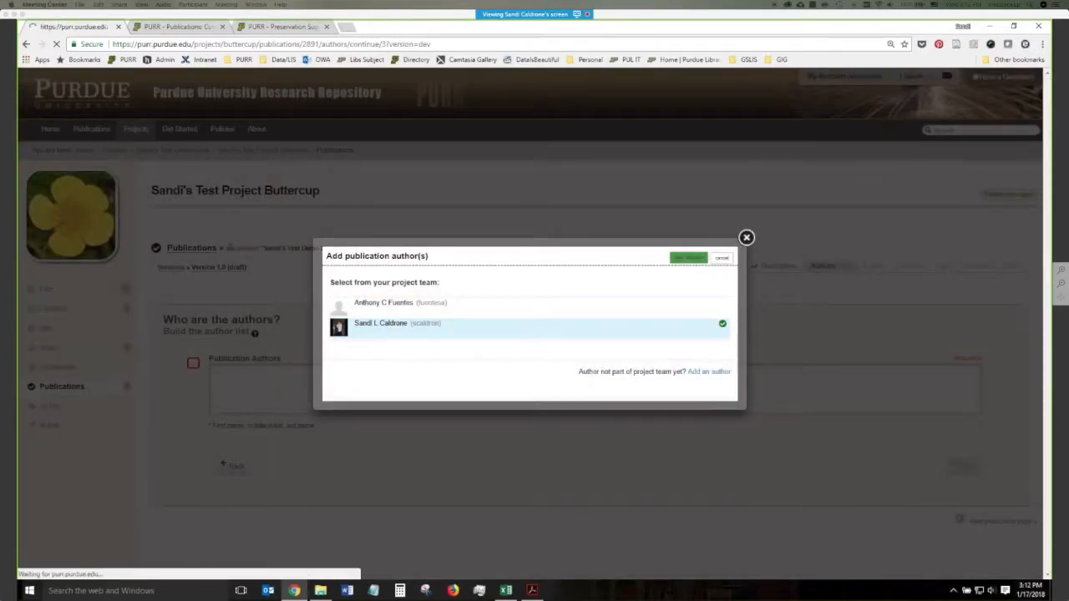
{"action": "left_click", "coordinate": [695, 260]}
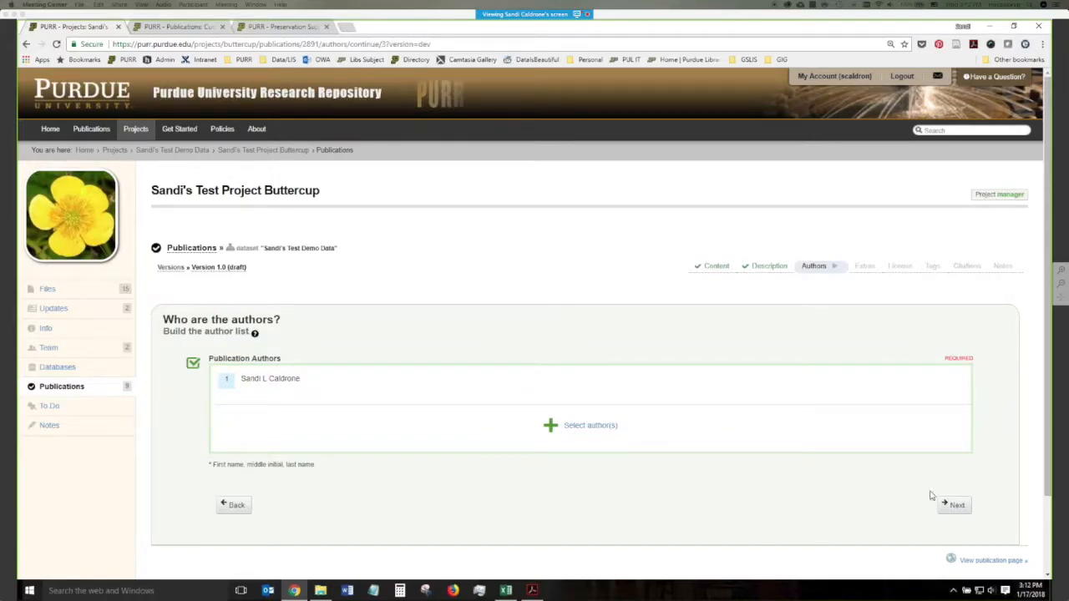
{"action": "left_click", "coordinate": [957, 506]}
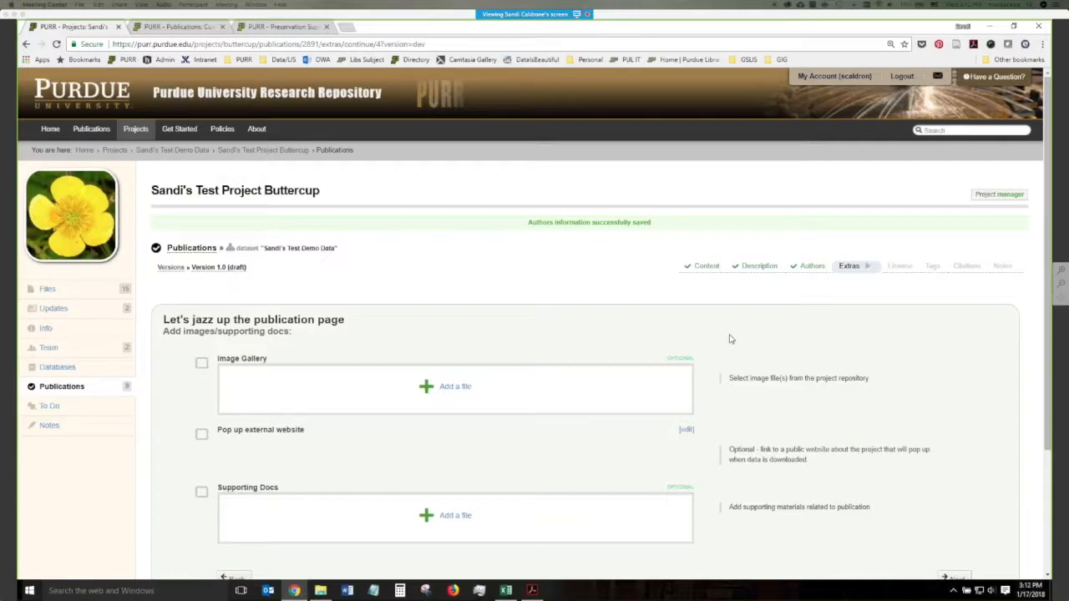
{"action": "scroll", "coordinate": [729, 339], "scroll_direction": "down", "scroll_amount": 2}
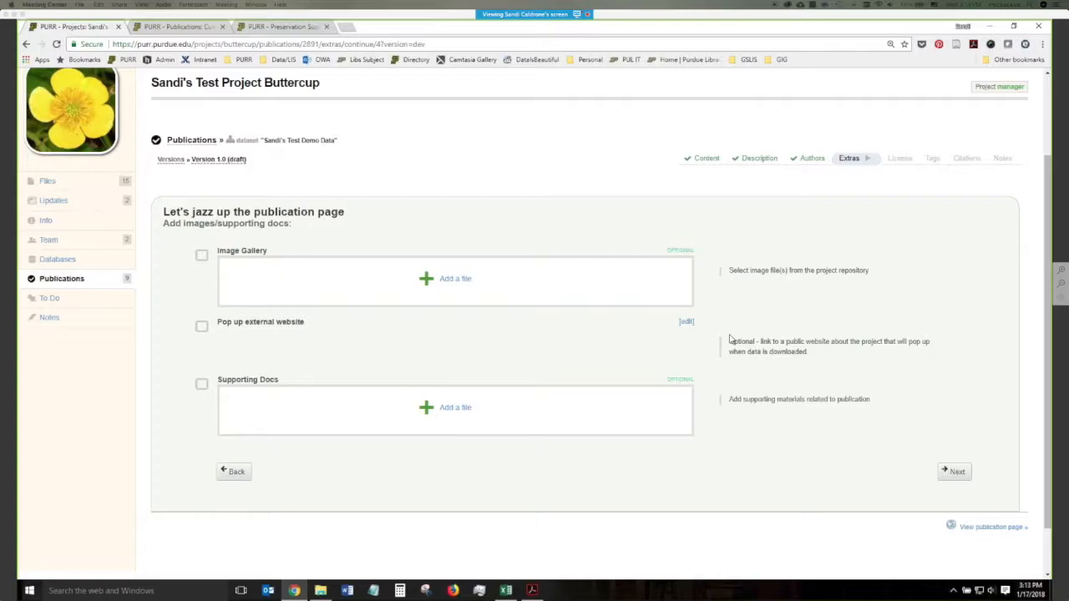
{"action": "left_click", "coordinate": [453, 409]}
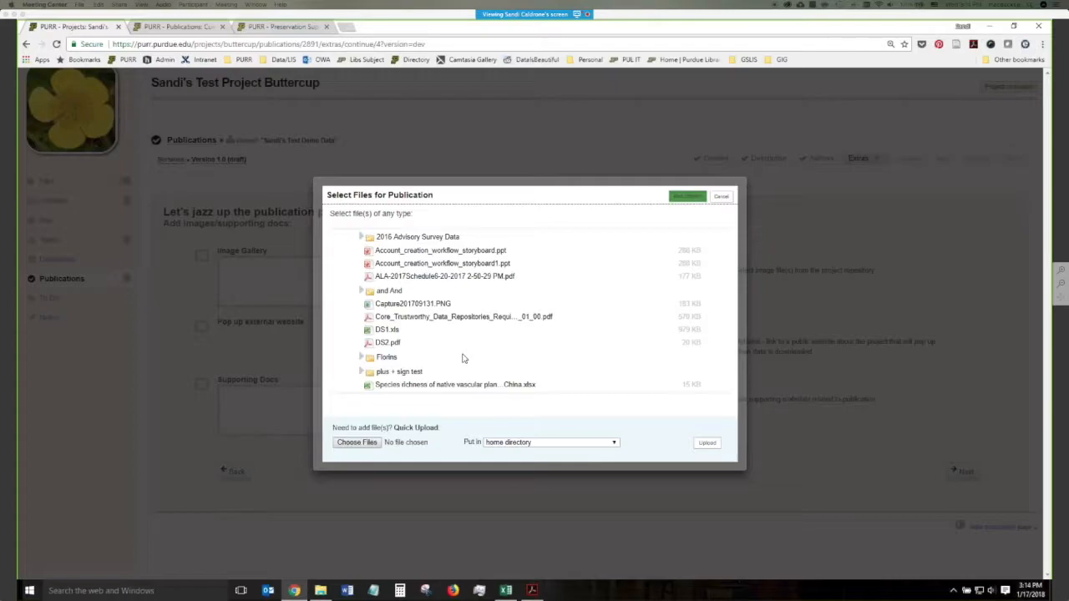
{"action": "left_click", "coordinate": [726, 199]}
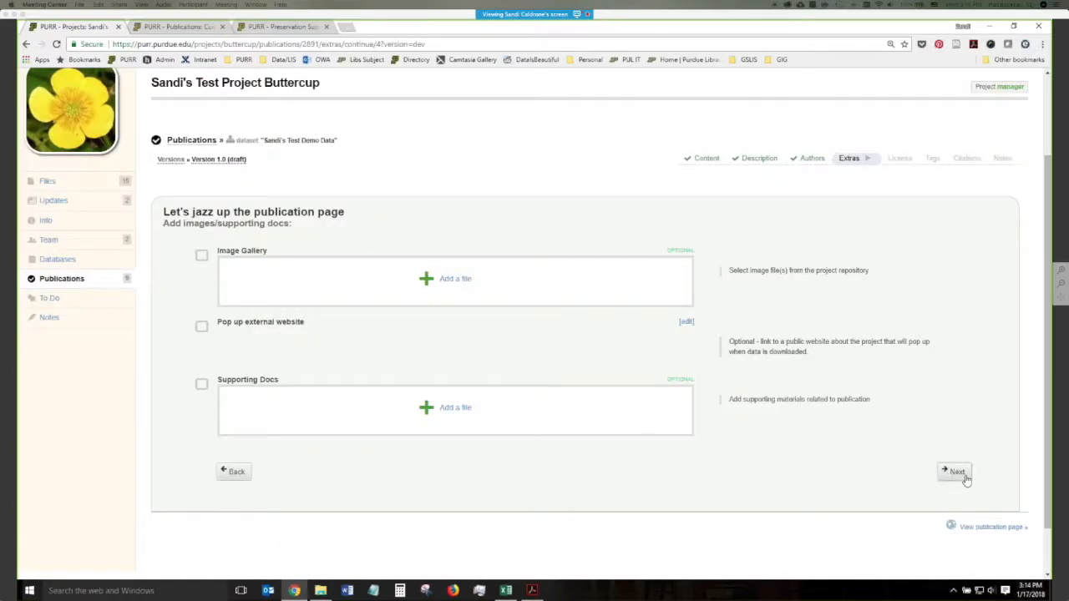
Skip the optional extras, license the publication under CC0 1.0 Universal with its terms accepted, and continue to the tags section.
{"action": "left_click", "coordinate": [957, 473]}
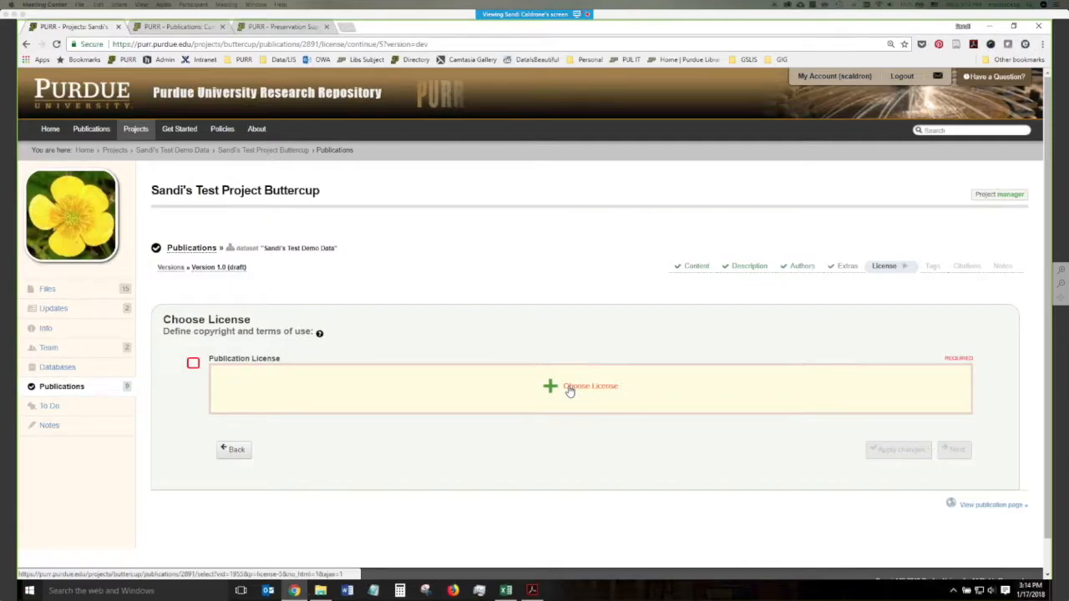
{"action": "left_click", "coordinate": [567, 390]}
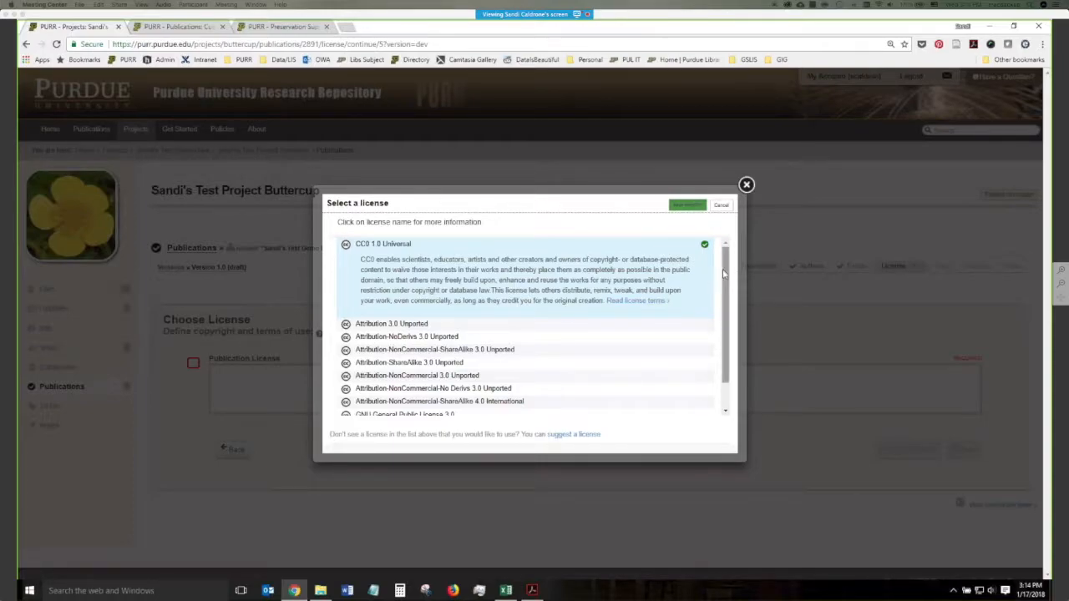
{"action": "left_click_drag", "start_coordinate": [725, 276], "coordinate": [725, 299]}
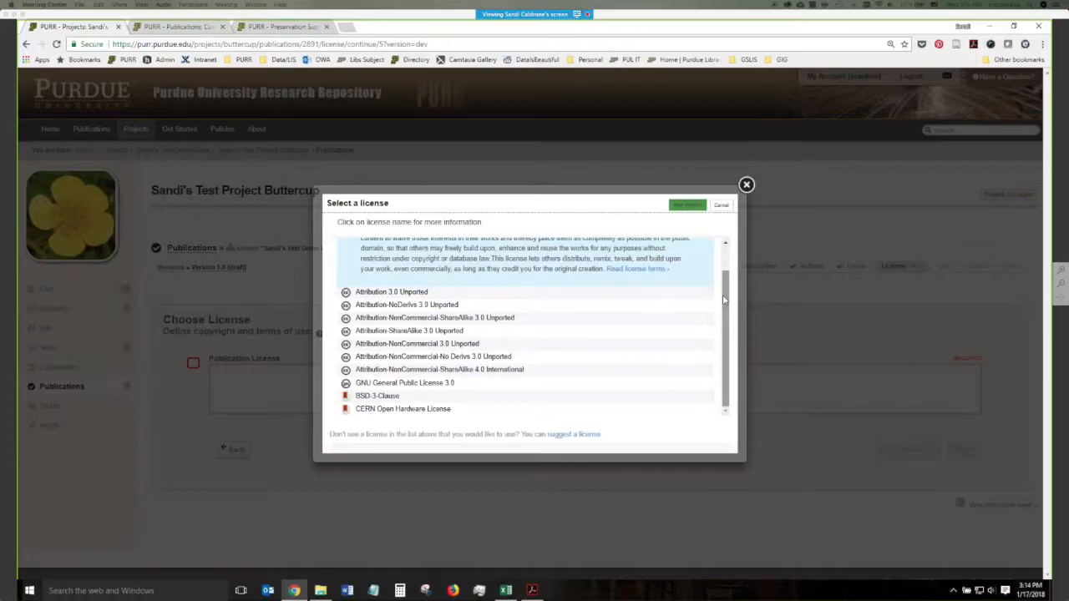
{"action": "left_click", "coordinate": [508, 295]}
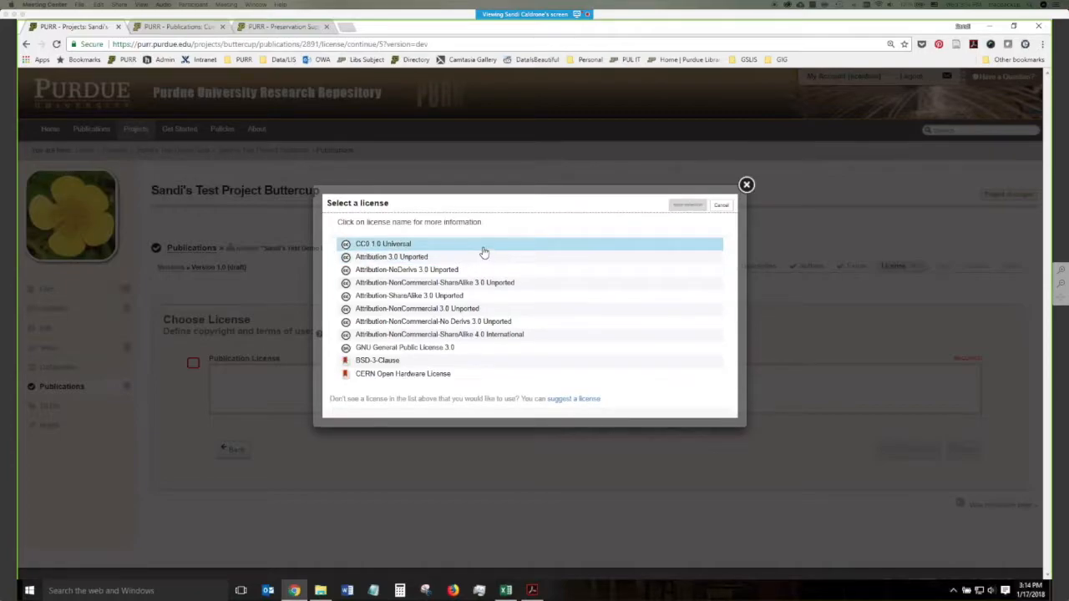
{"action": "left_click", "coordinate": [482, 249]}
{"action": "left_click", "coordinate": [697, 209]}
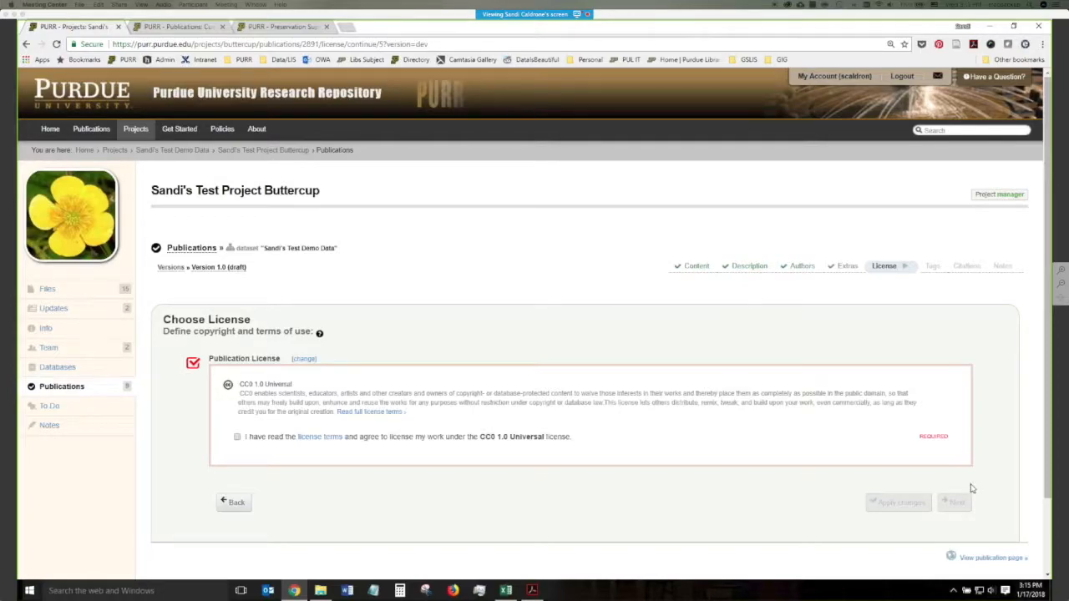
{"action": "left_click", "coordinate": [238, 437]}
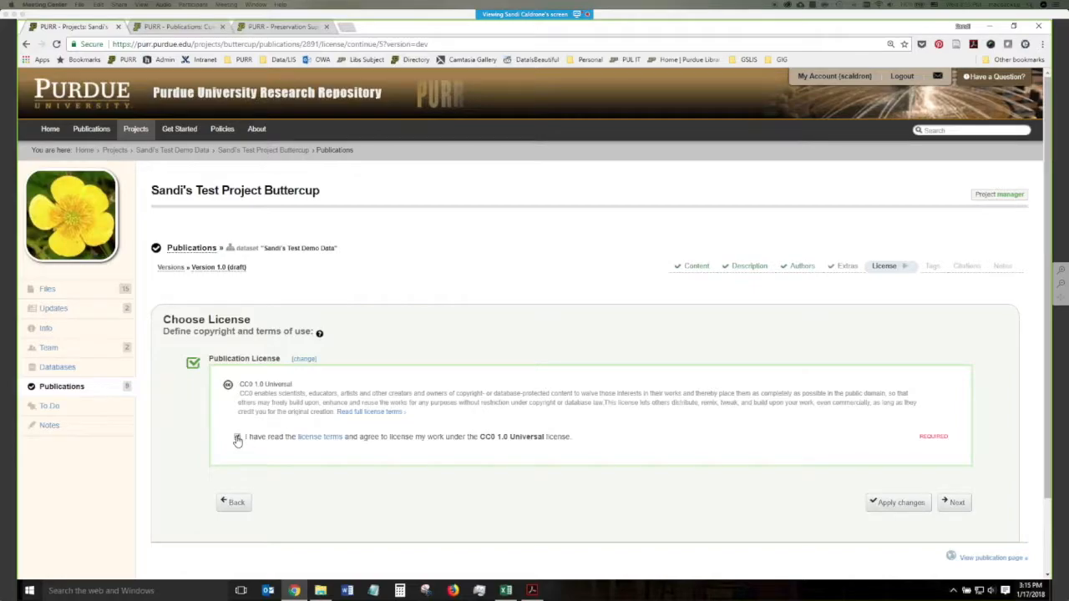
{"action": "left_click", "coordinate": [957, 504]}
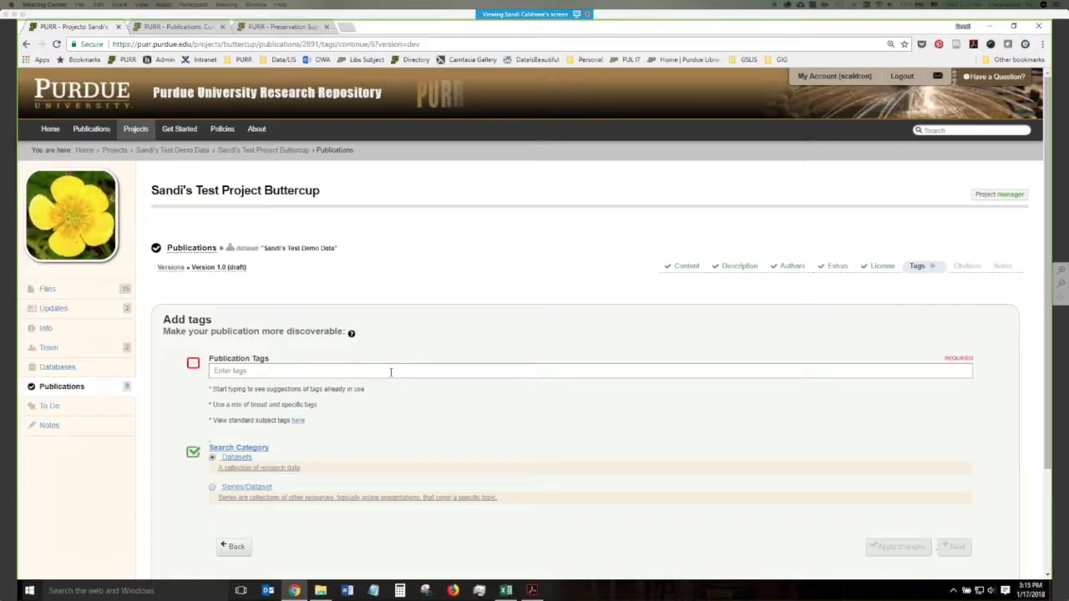
Add the existing tag "test" to the publication and continue past the optional citations and release notes to the review section.
{"action": "left_click", "coordinate": [390, 373]}
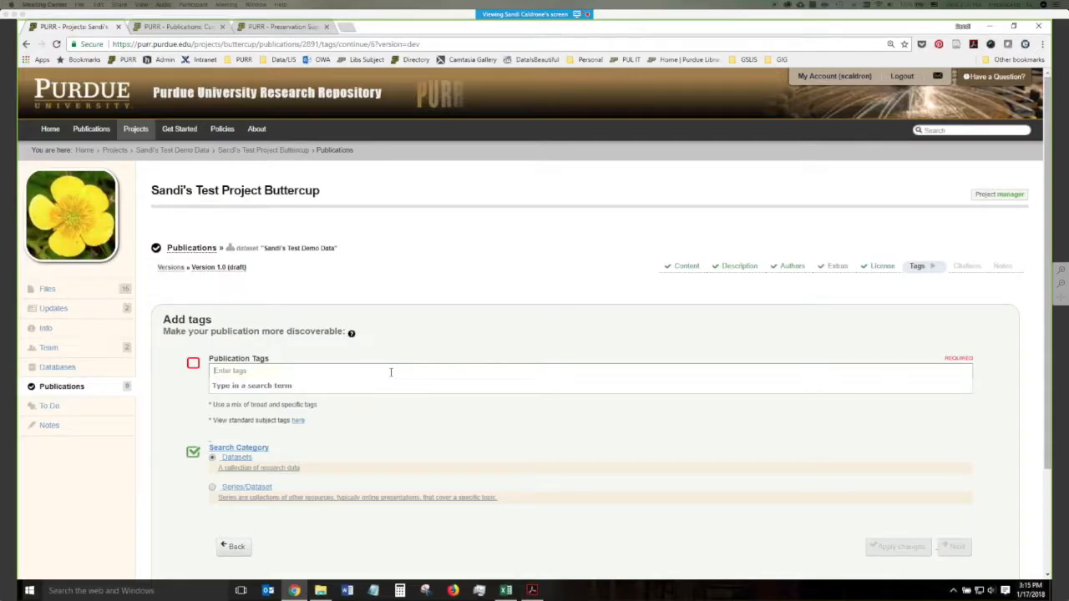
{"action": "type", "text": "test"}
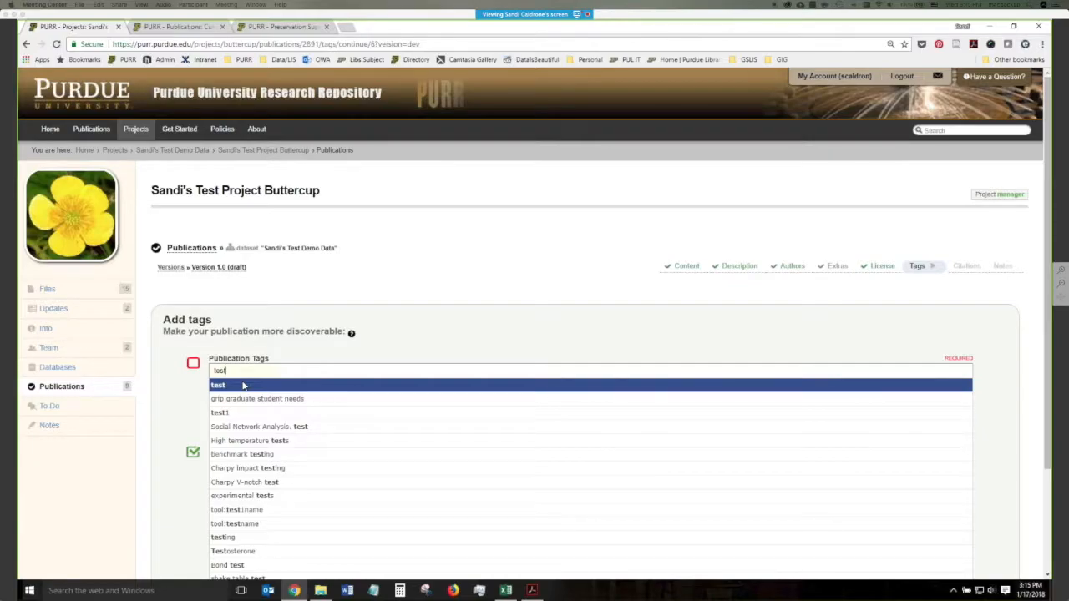
{"action": "left_click", "coordinate": [243, 385]}
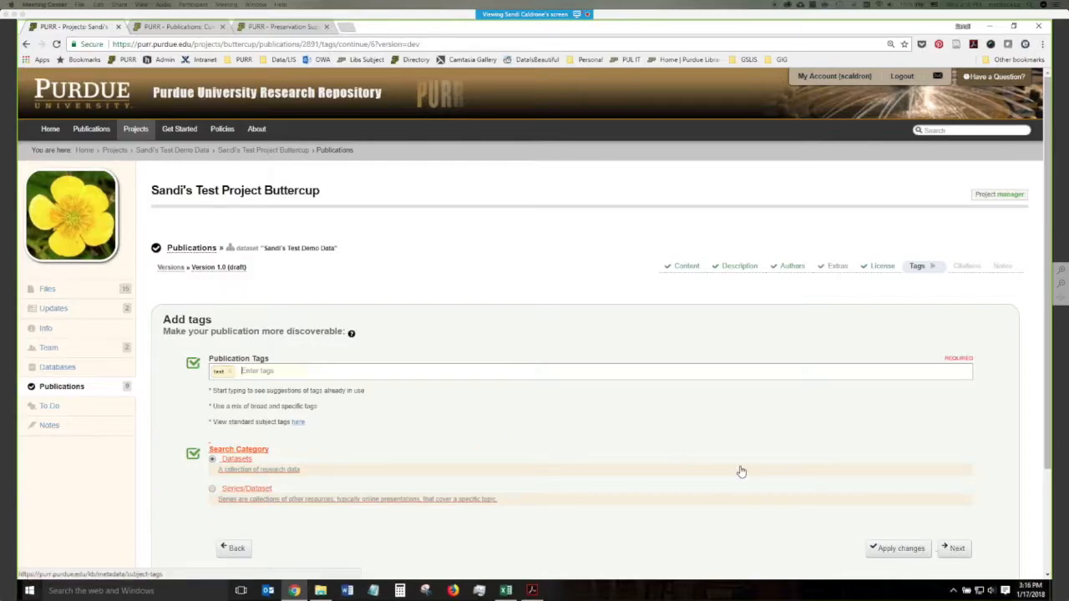
{"action": "left_click", "coordinate": [955, 548]}
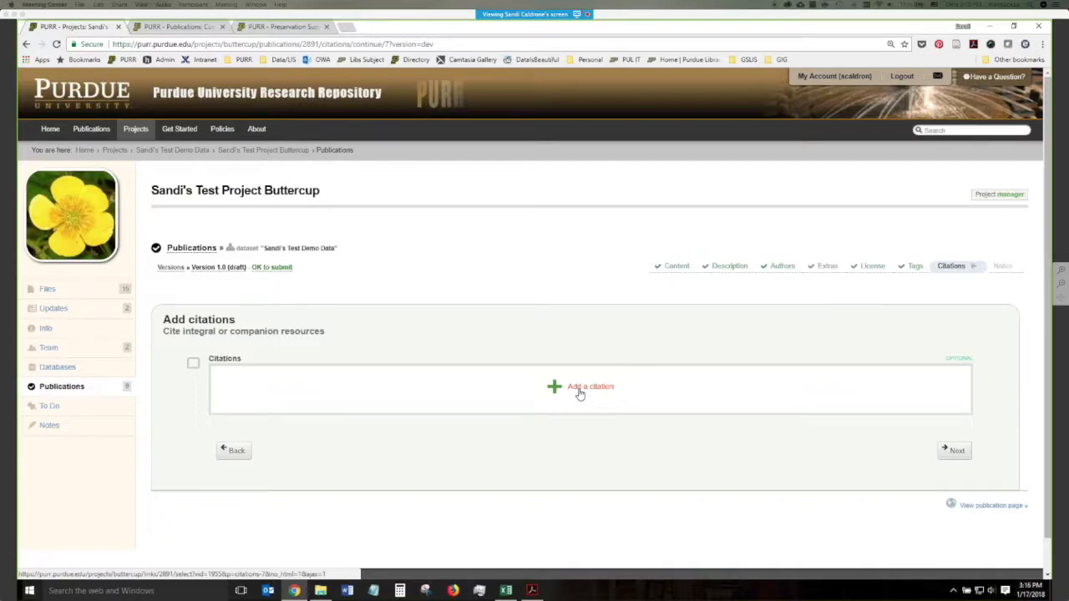
{"action": "left_click", "coordinate": [956, 451]}
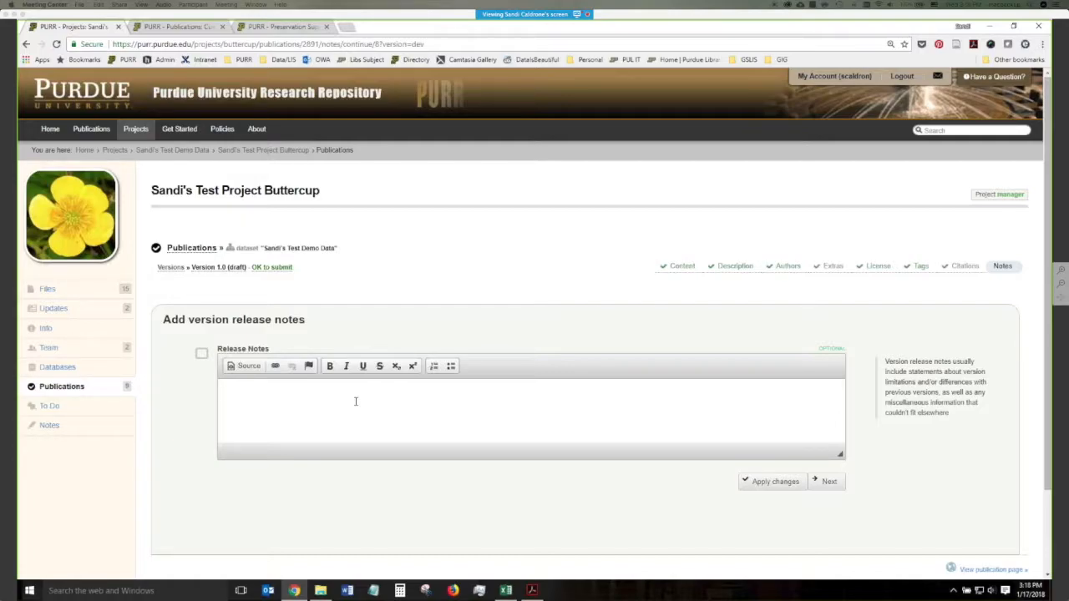
{"action": "left_click", "coordinate": [827, 483]}
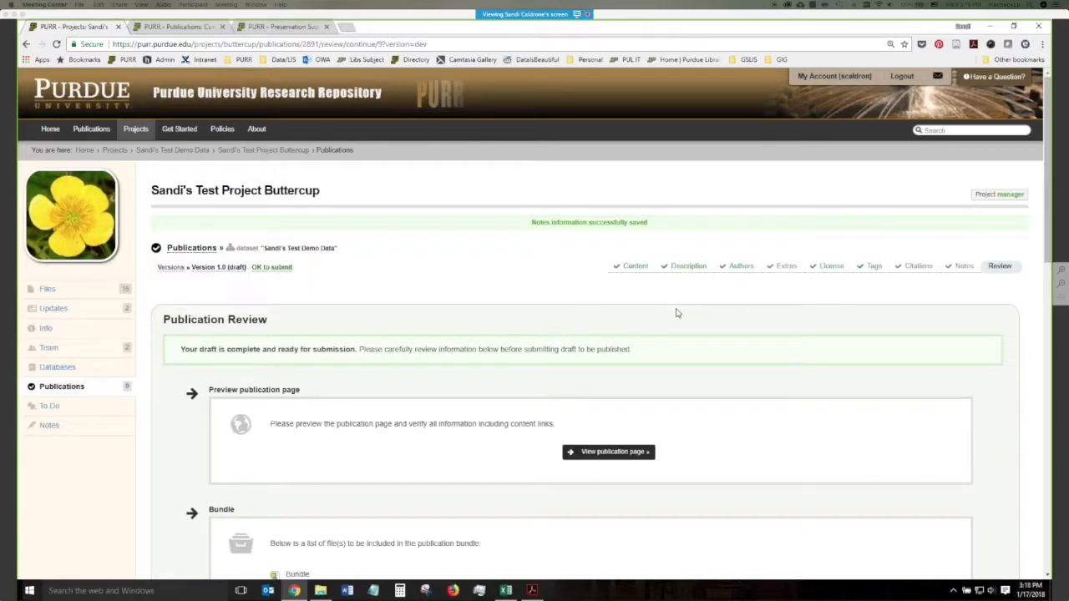
Review the draft's file bundle and publishing settings, and view the publication date calendar without choosing a date.
{"action": "scroll", "coordinate": [678, 314], "scroll_direction": "down", "scroll_amount": 2}
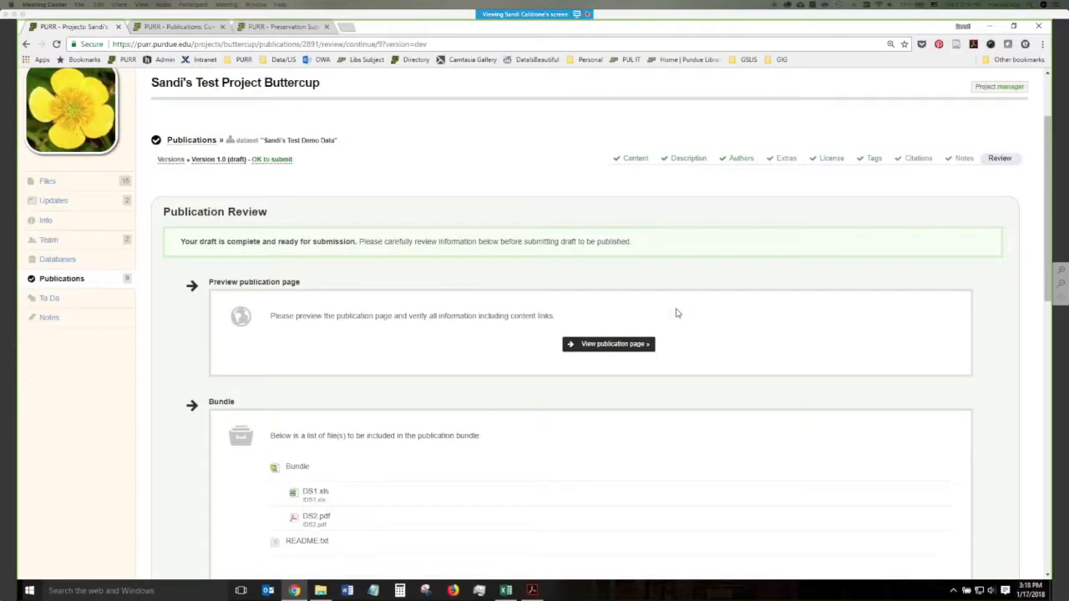
{"action": "scroll", "coordinate": [678, 313], "scroll_direction": "down", "scroll_amount": 2}
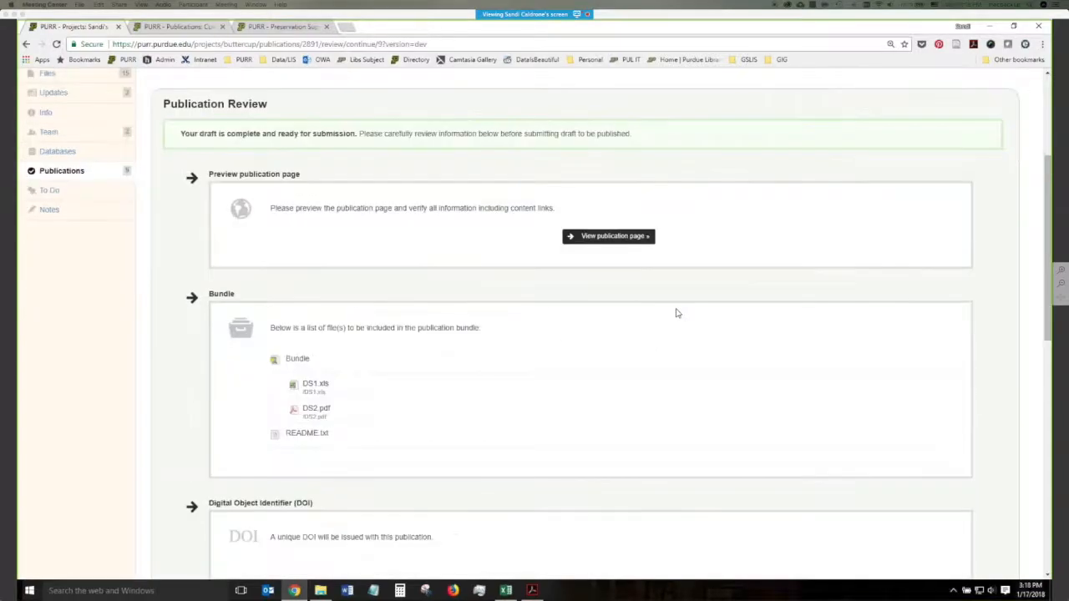
{"action": "scroll", "coordinate": [678, 313], "scroll_direction": "down", "scroll_amount": 4}
{"action": "scroll", "coordinate": [677, 313], "scroll_direction": "down", "scroll_amount": 4}
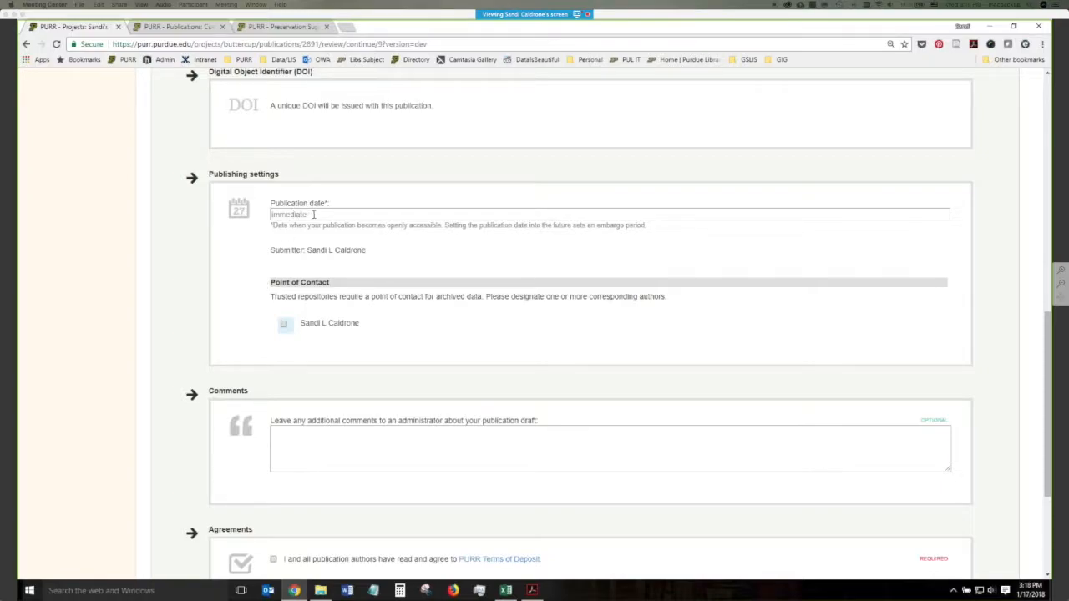
{"action": "left_click", "coordinate": [313, 214]}
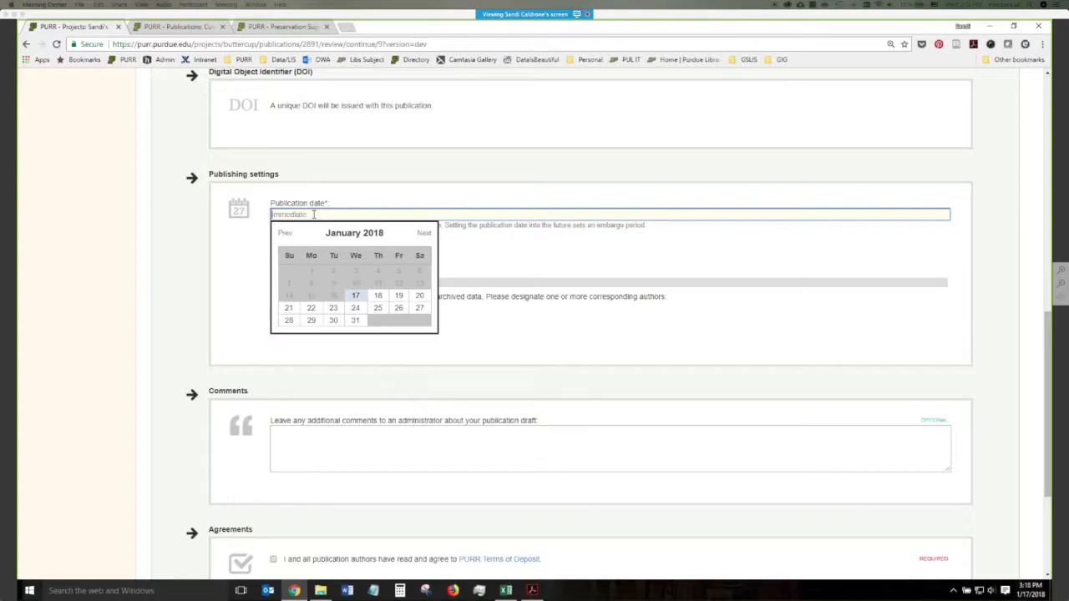
{"action": "left_click", "coordinate": [254, 239]}
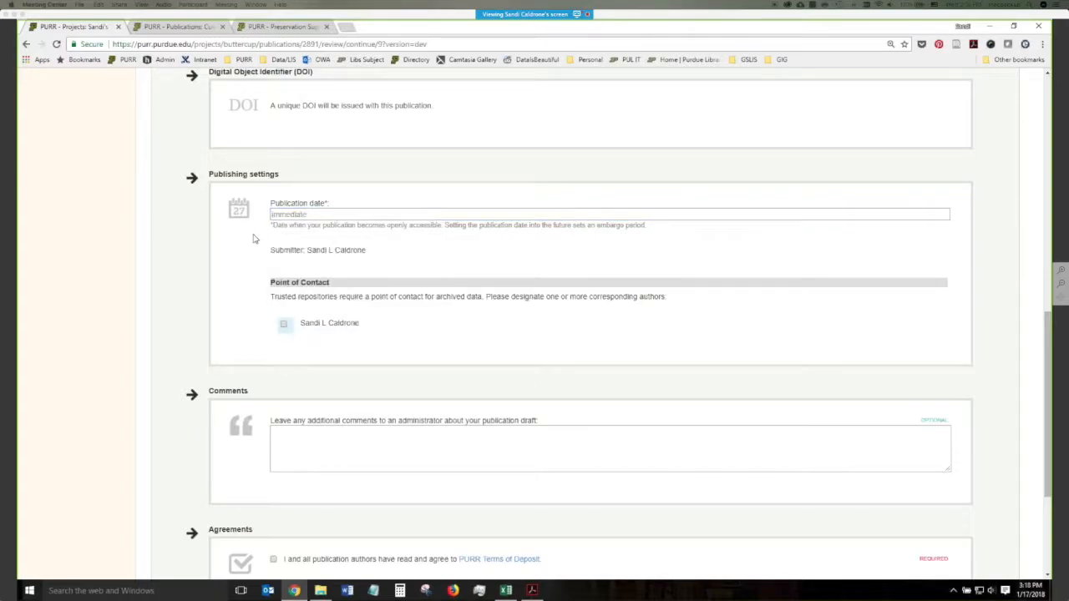
Designate the listed author as point of contact, agree to the PURR Terms of Deposit without adding comments, and submit the draft.
{"action": "left_click", "coordinate": [284, 326]}
{"action": "scroll", "coordinate": [229, 360], "scroll_direction": "down", "scroll_amount": 2}
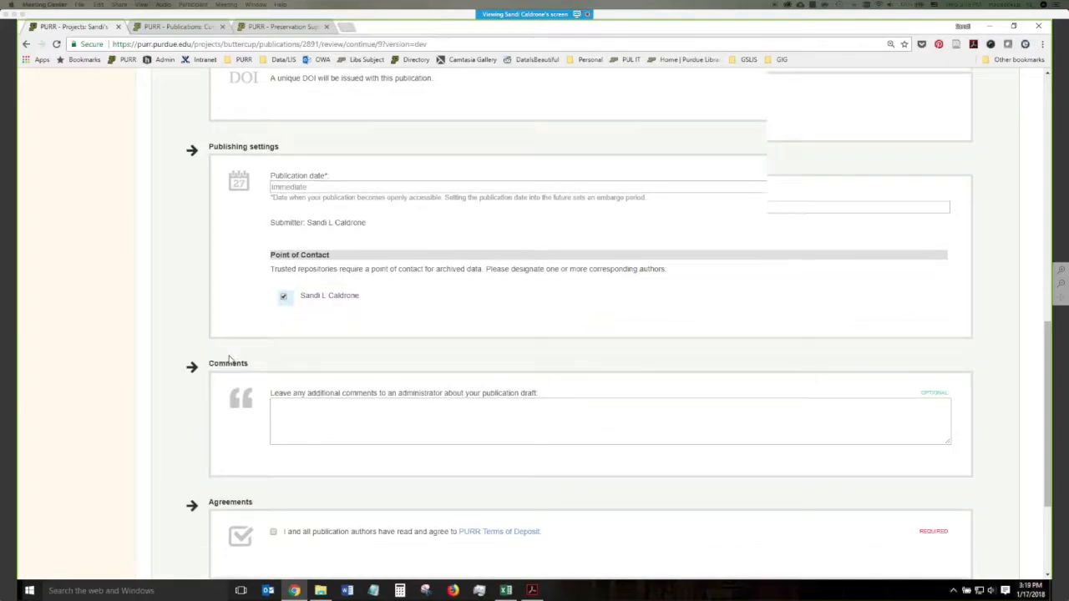
{"action": "left_click", "coordinate": [310, 324]}
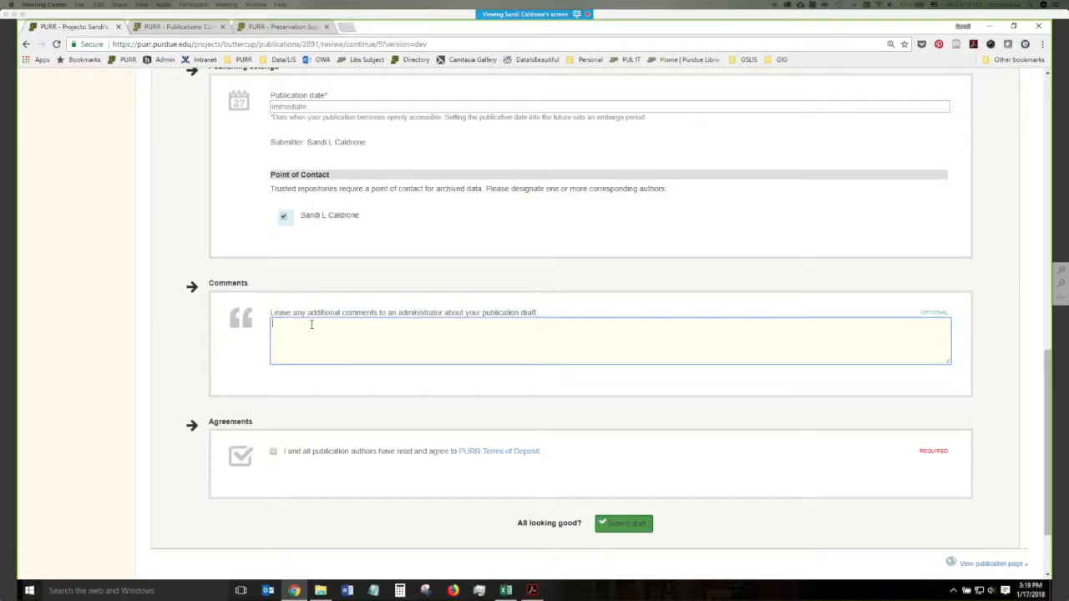
{"action": "left_click", "coordinate": [275, 454]}
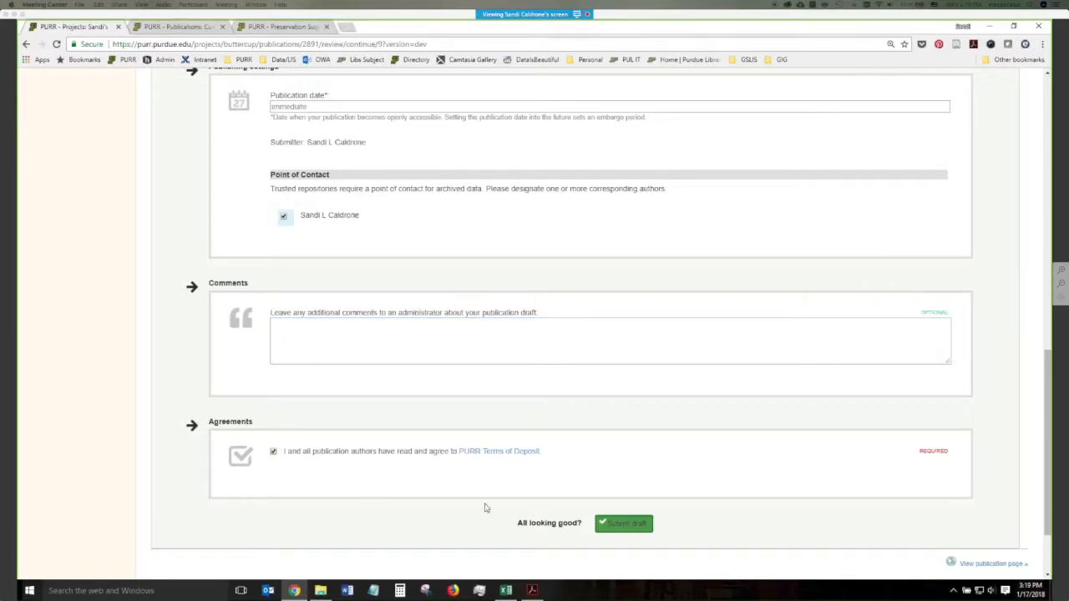
{"action": "left_click", "coordinate": [637, 525]}
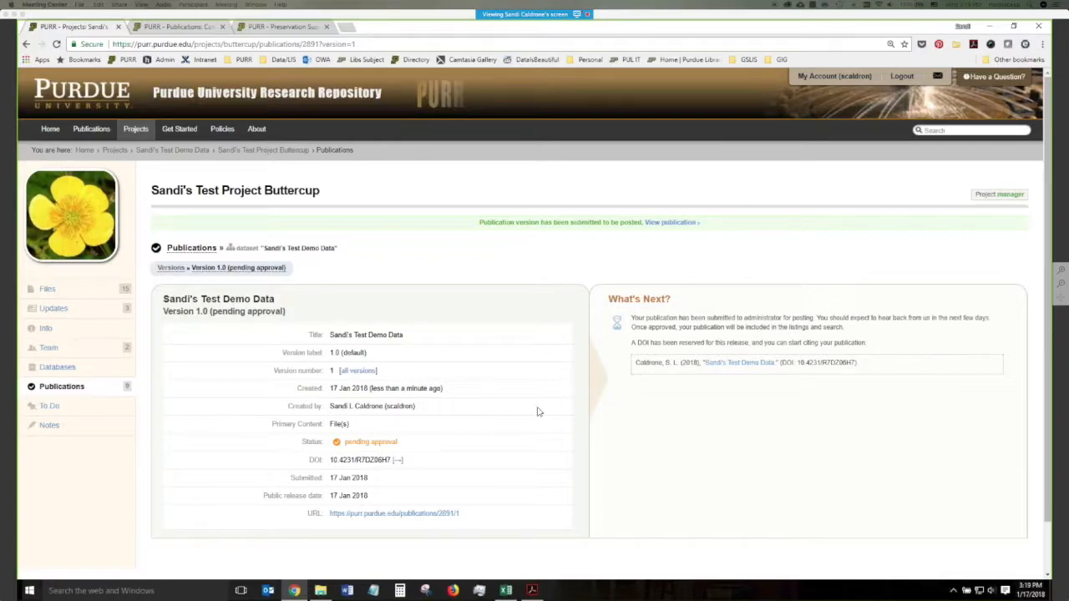
Open the submitted dataset's publication page through its URL and examine the description, recommended citation and DOI.
{"action": "left_click", "coordinate": [412, 514]}
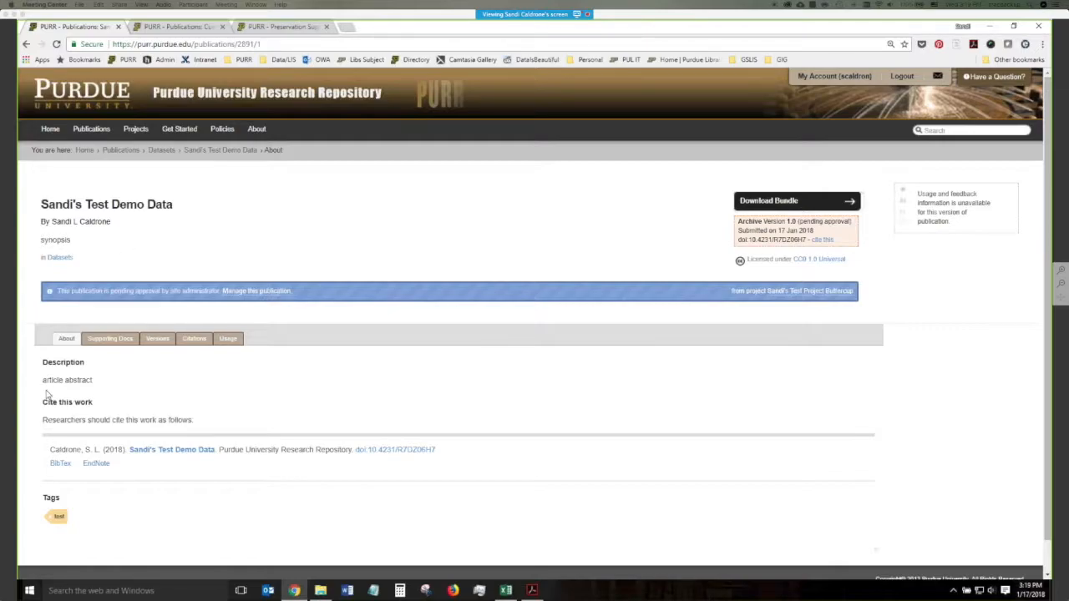
{"action": "triple_click", "coordinate": [93, 380]}
{"action": "left_click_drag", "start_coordinate": [51, 449], "coordinate": [456, 456]}
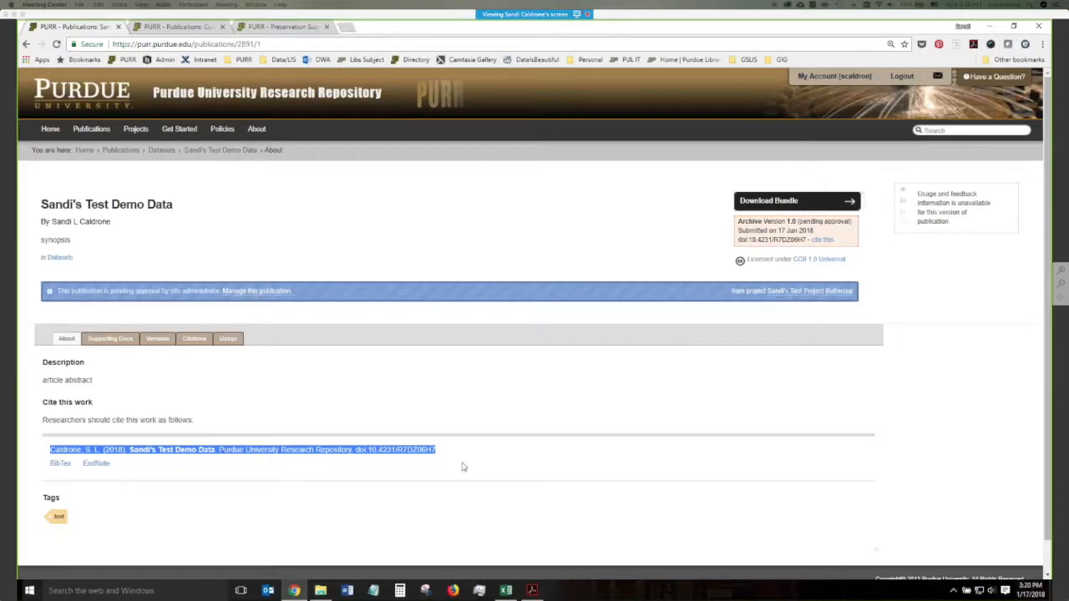
{"action": "left_click", "coordinate": [368, 449]}
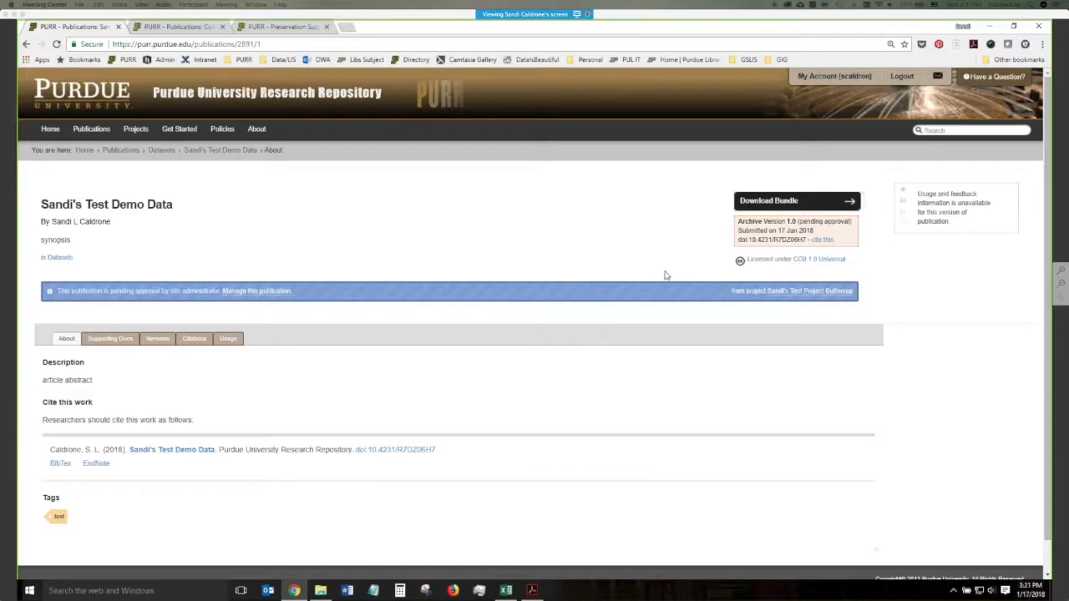
{"action": "left_click_drag", "start_coordinate": [859, 139], "coordinate": [527, 126]}
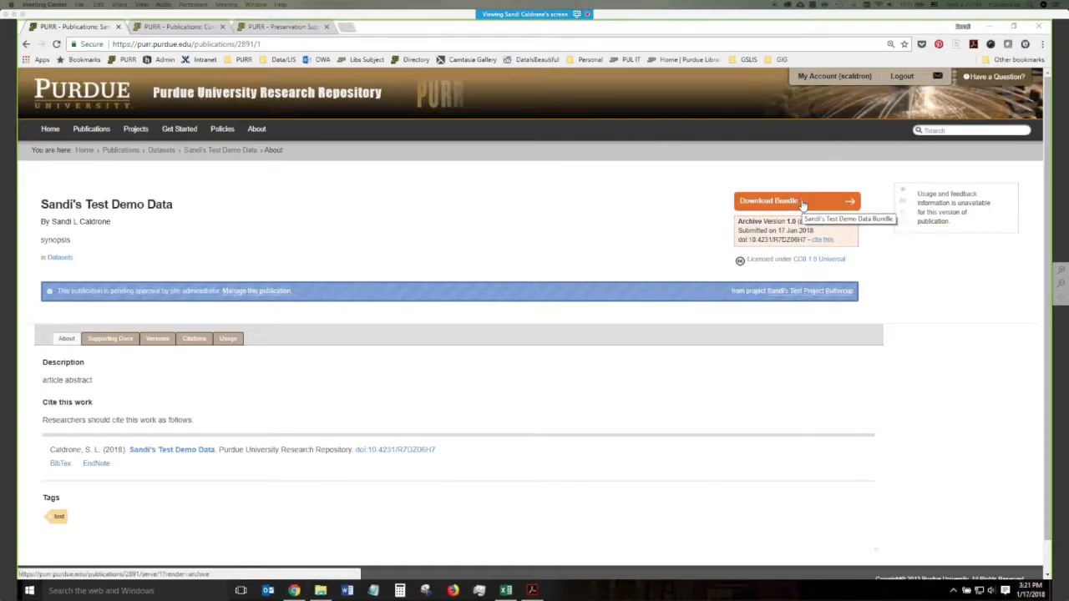
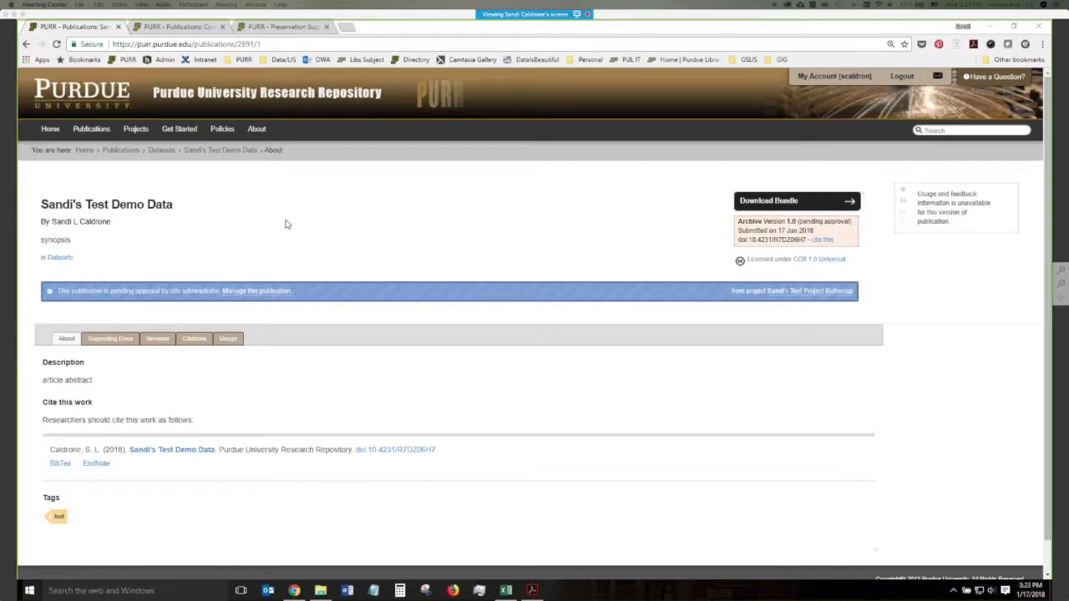
Refresh the publications curation list and view the curator assignment form for the newly submitted dataset, closing it without assigning anyone.
{"action": "left_click", "coordinate": [193, 29]}
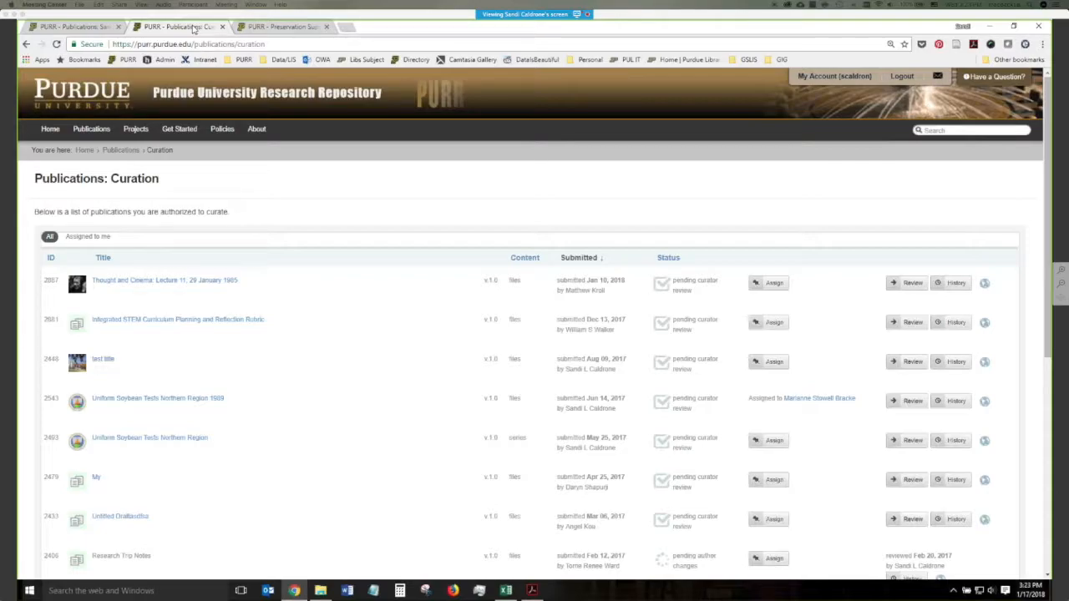
{"action": "left_click", "coordinate": [57, 44]}
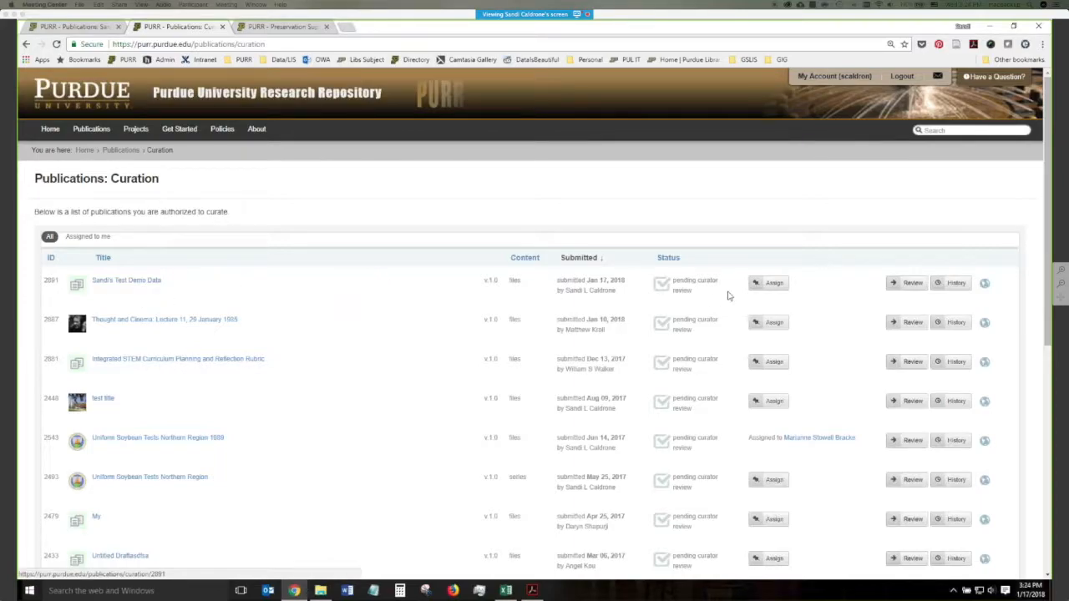
{"action": "left_click", "coordinate": [774, 284]}
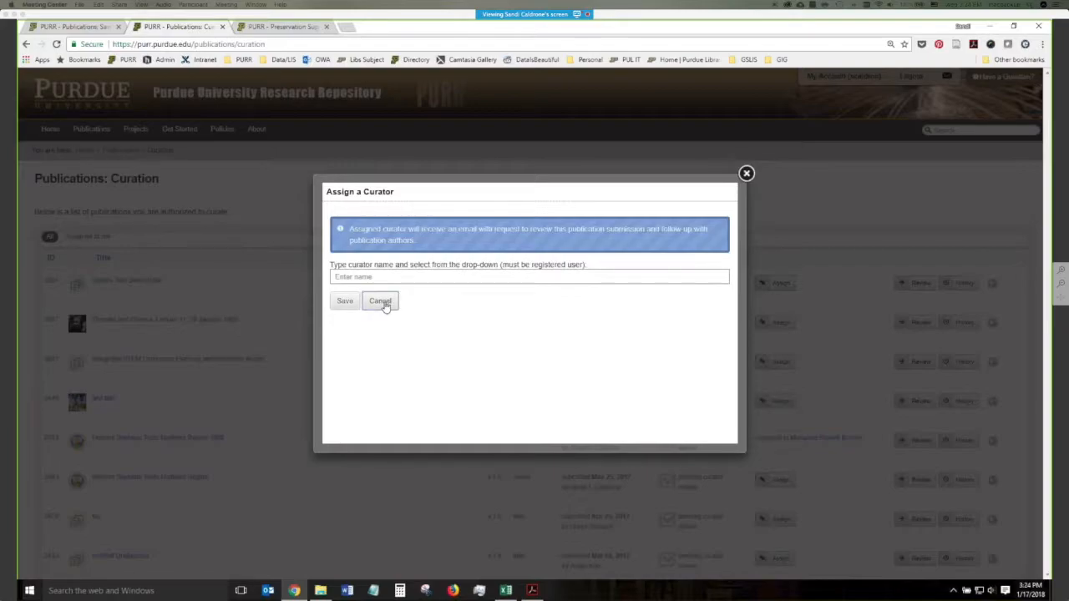
{"action": "left_click", "coordinate": [746, 174]}
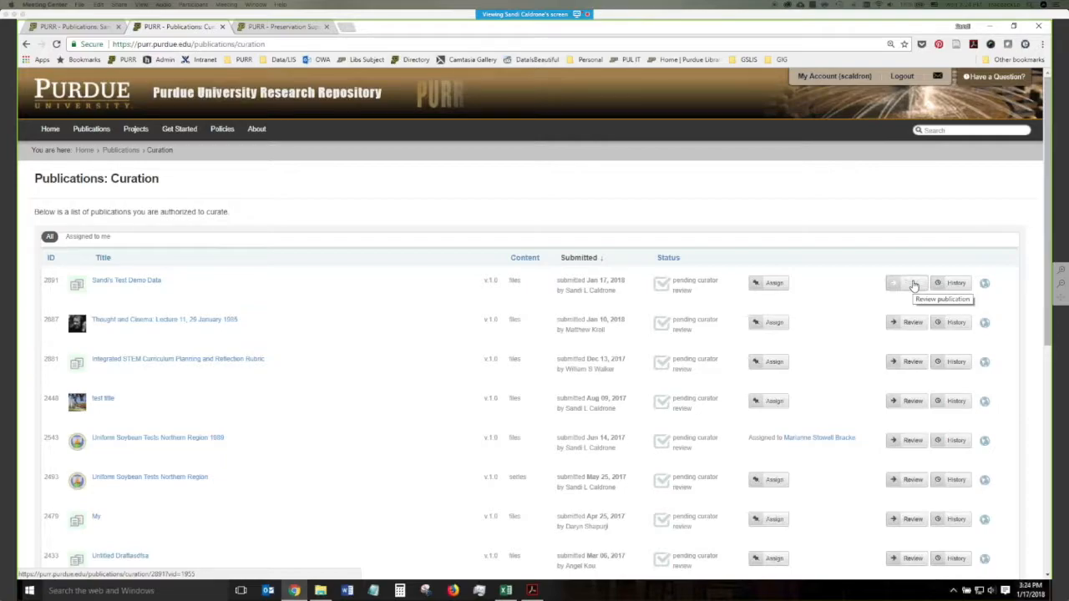
Open the new dataset's publication page from the curation list and examine its description.
{"action": "left_click", "coordinate": [985, 287]}
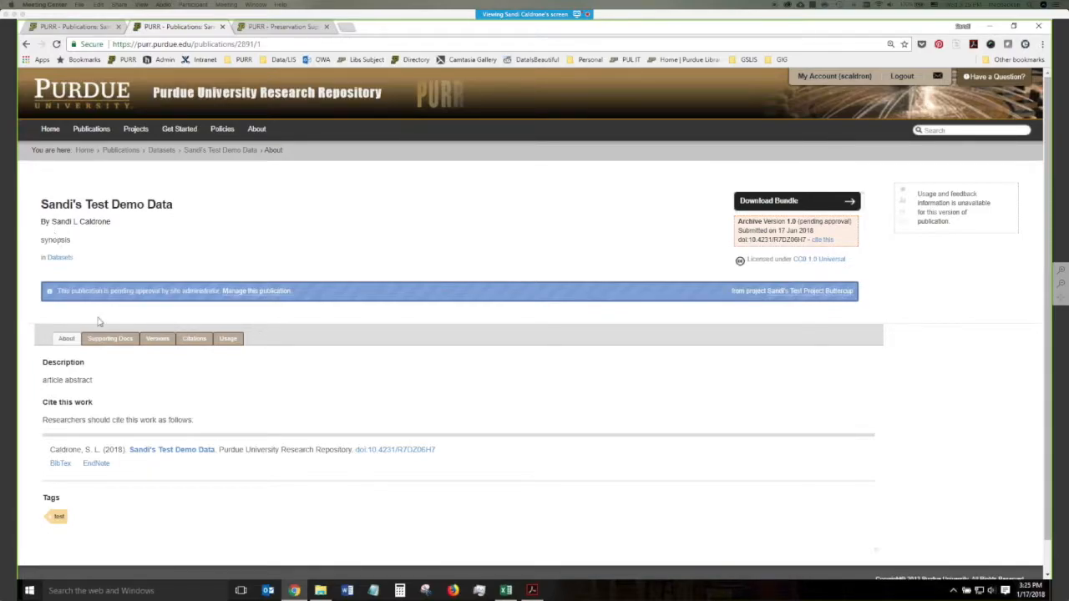
{"action": "left_click_drag", "start_coordinate": [92, 380], "coordinate": [43, 382]}
{"action": "left_click", "coordinate": [104, 384]}
Read the Preservation Support Policy and the File Format Recommendations, and return to the dataset's publication page.
{"action": "left_click", "coordinate": [299, 27]}
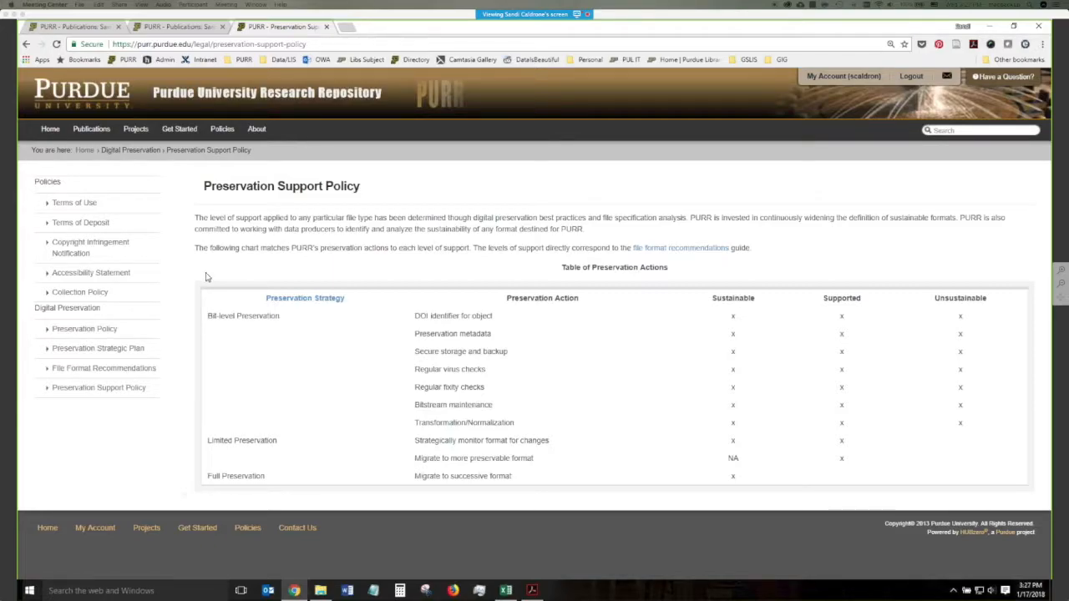
{"action": "left_click", "coordinate": [94, 368]}
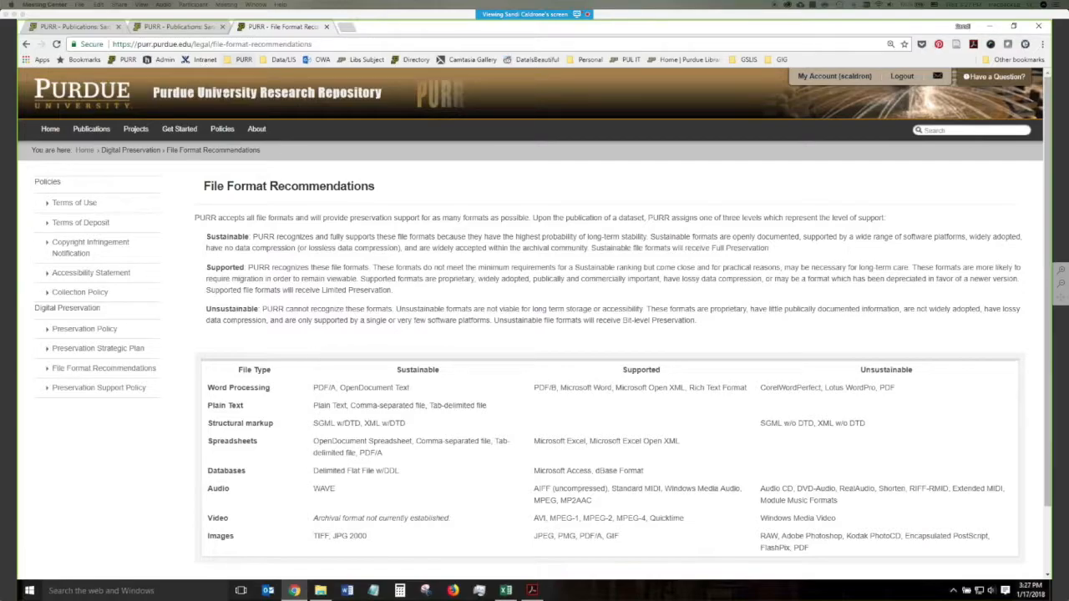
{"action": "left_click", "coordinate": [198, 29]}
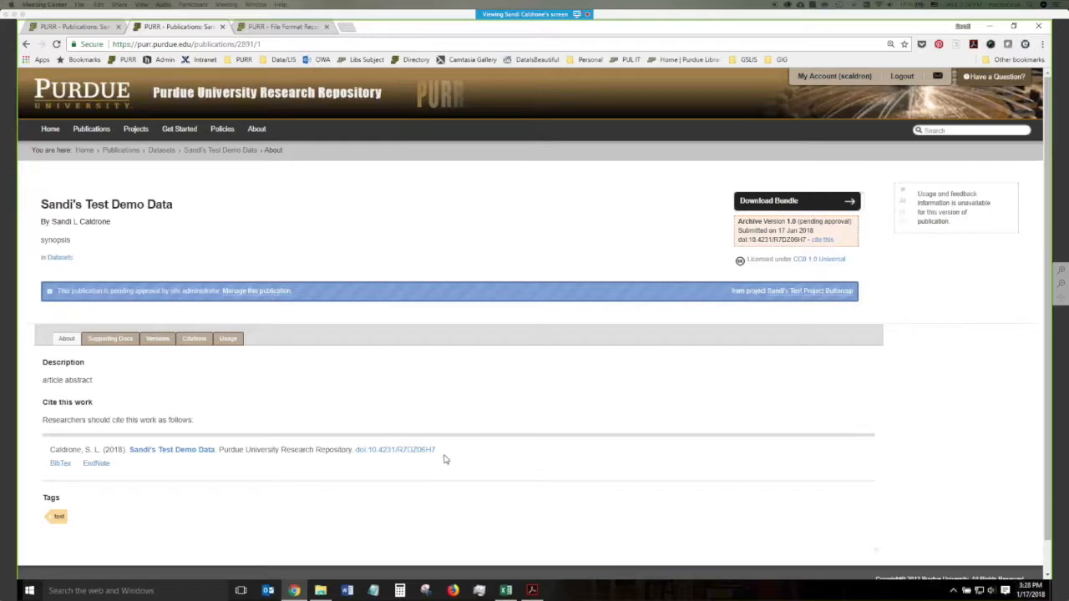
Switch to Excel and examine the column headers, the blank yield and shoot cells, and the blank nutrient cells in DS1.xls.
{"action": "left_click", "coordinate": [506, 590]}
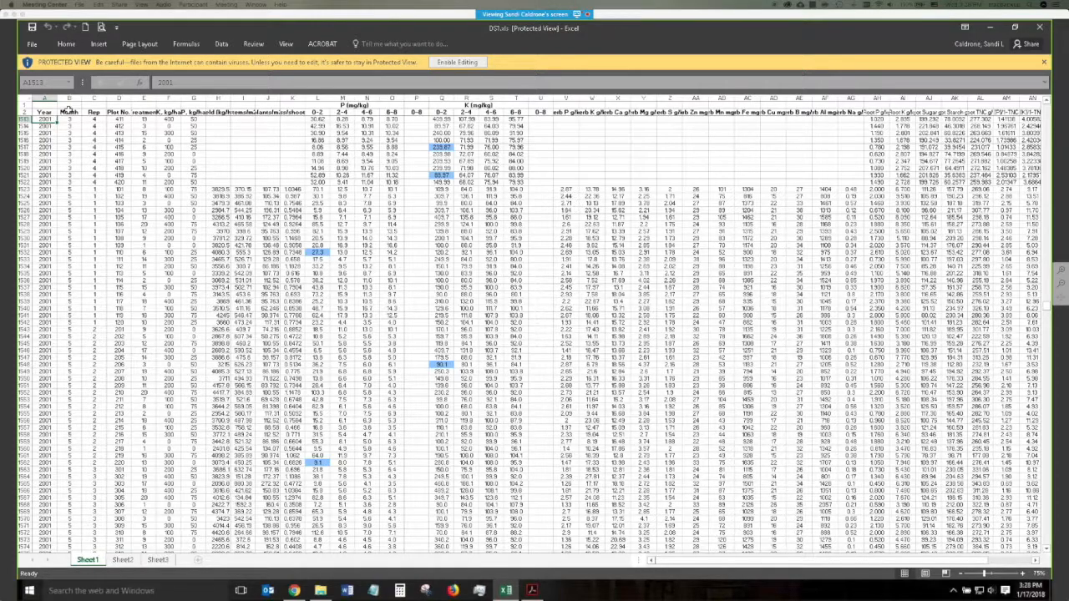
{"action": "left_click", "coordinate": [41, 112]}
{"action": "left_click", "coordinate": [218, 119]}
{"action": "left_click_drag", "start_coordinate": [218, 119], "coordinate": [292, 182]}
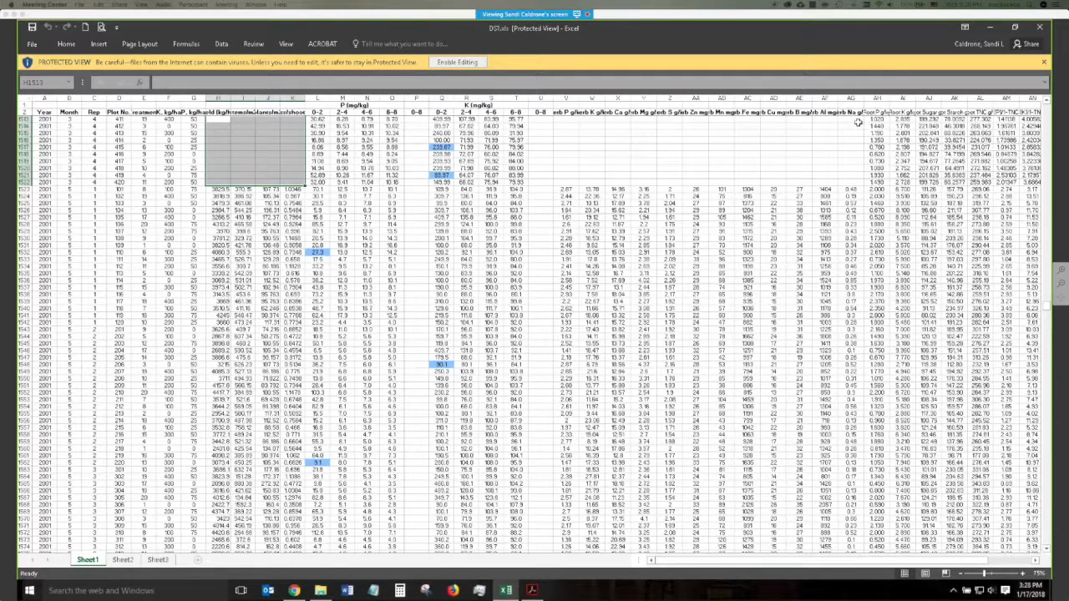
{"action": "left_click", "coordinate": [770, 119]}
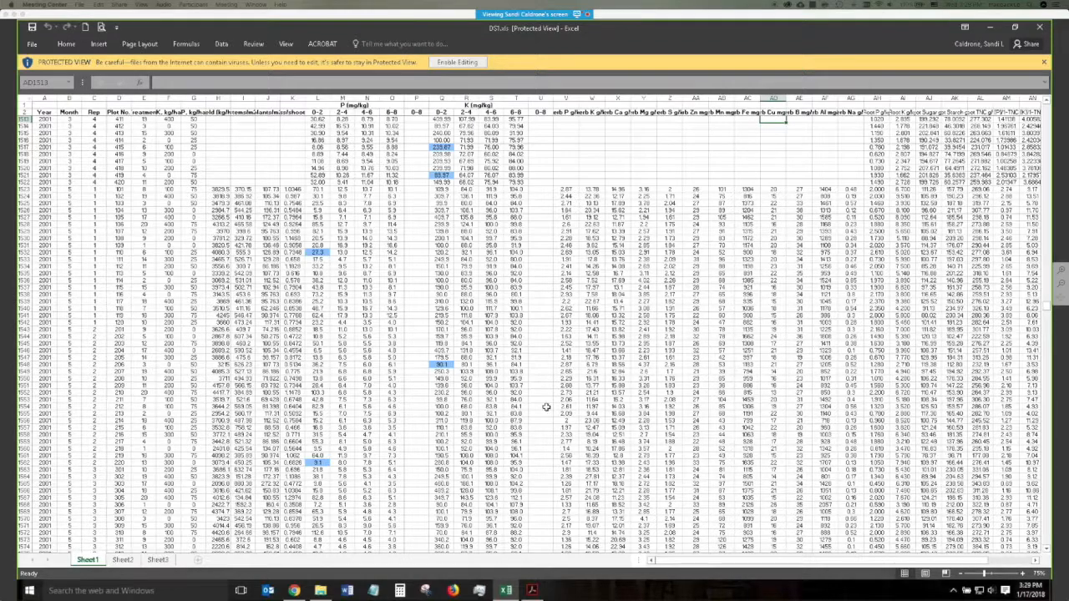
Switch to Acrobat Reader, read the column descriptions from column A in DS2.pdf, and return to DS1.xls in Excel.
{"action": "left_click", "coordinate": [532, 591]}
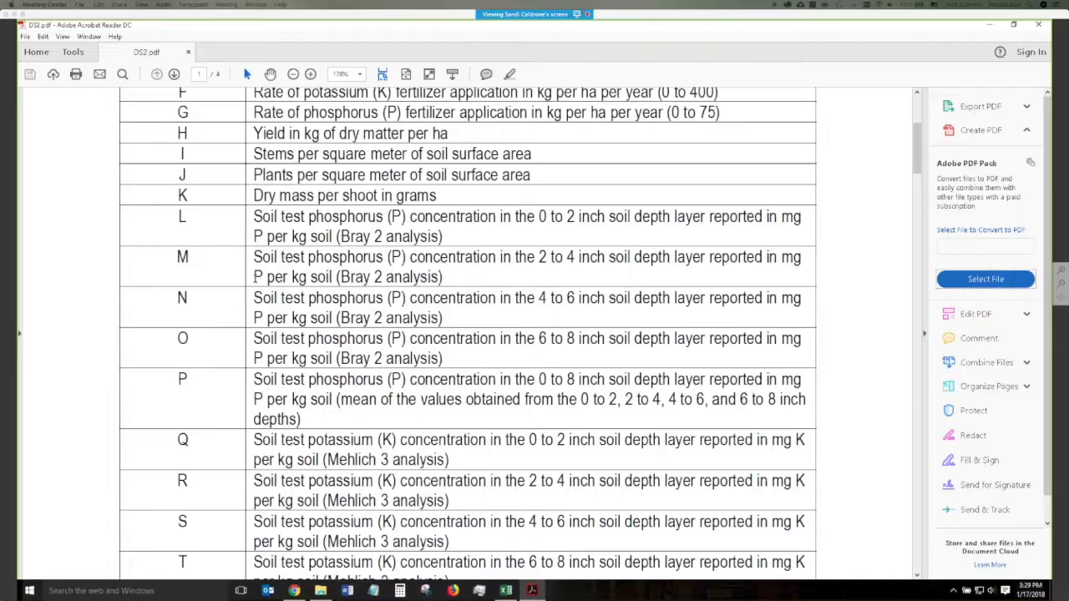
{"action": "scroll", "coordinate": [268, 294], "scroll_direction": "up", "scroll_amount": 3}
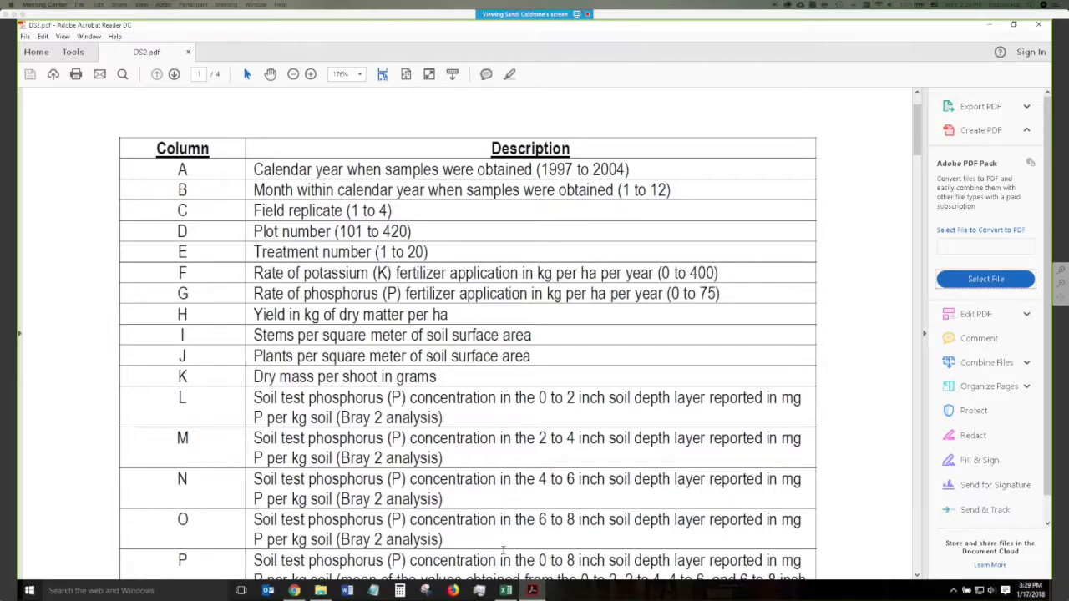
{"action": "left_click", "coordinate": [506, 591]}
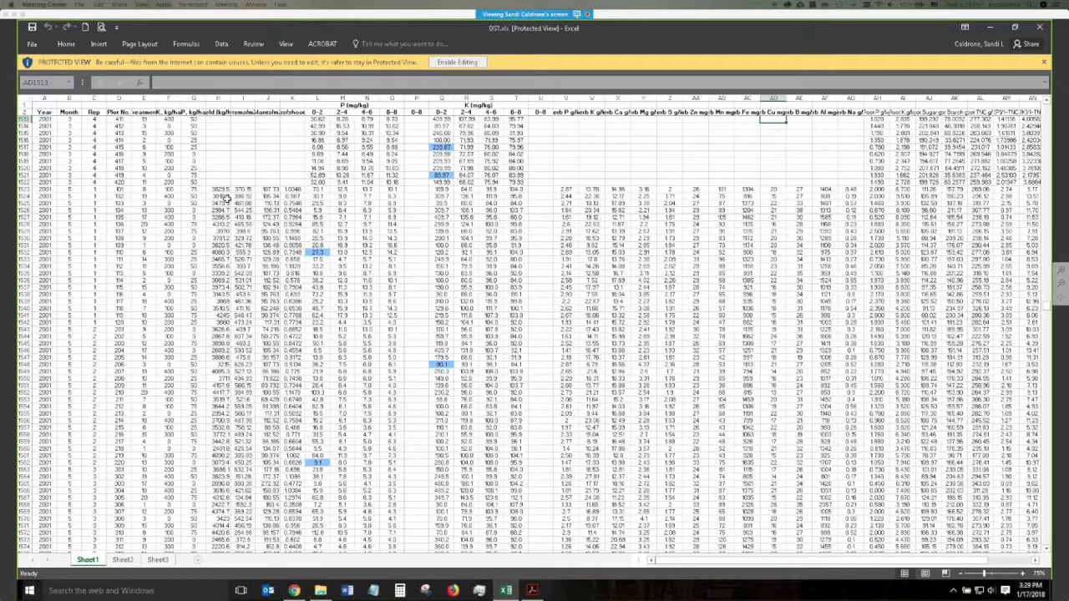
Inspect the blue-highlighted 0-2 values and the blank cells of the 0-8 column in DS1.xls, and close both DS1.xls and DS2.pdf.
{"action": "left_click", "coordinate": [323, 252]}
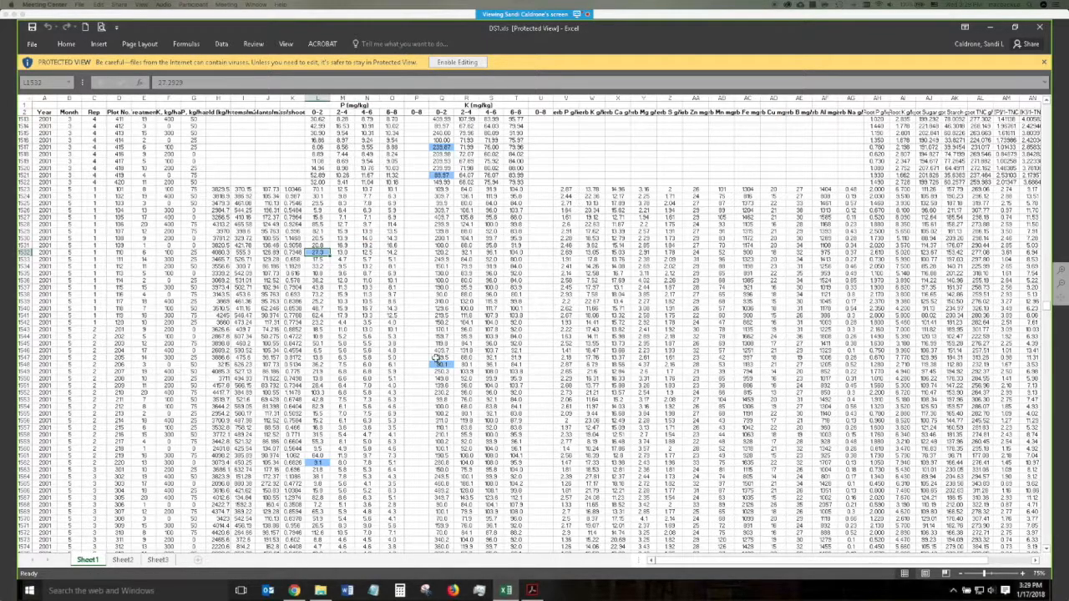
{"action": "left_click", "coordinate": [320, 463]}
{"action": "left_click", "coordinate": [438, 365]}
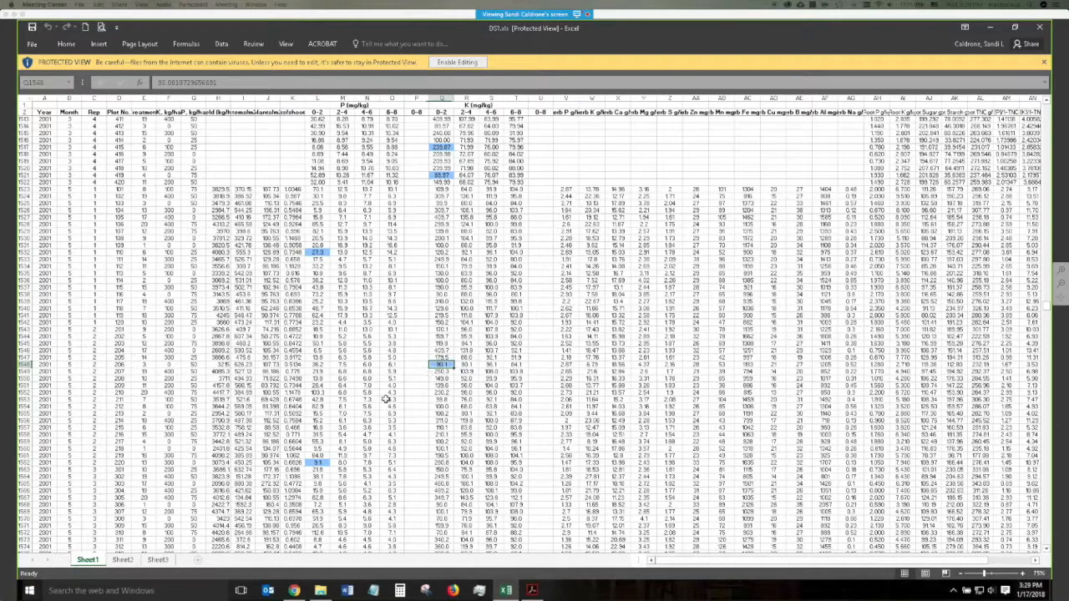
{"action": "left_click_drag", "start_coordinate": [417, 282], "coordinate": [413, 356]}
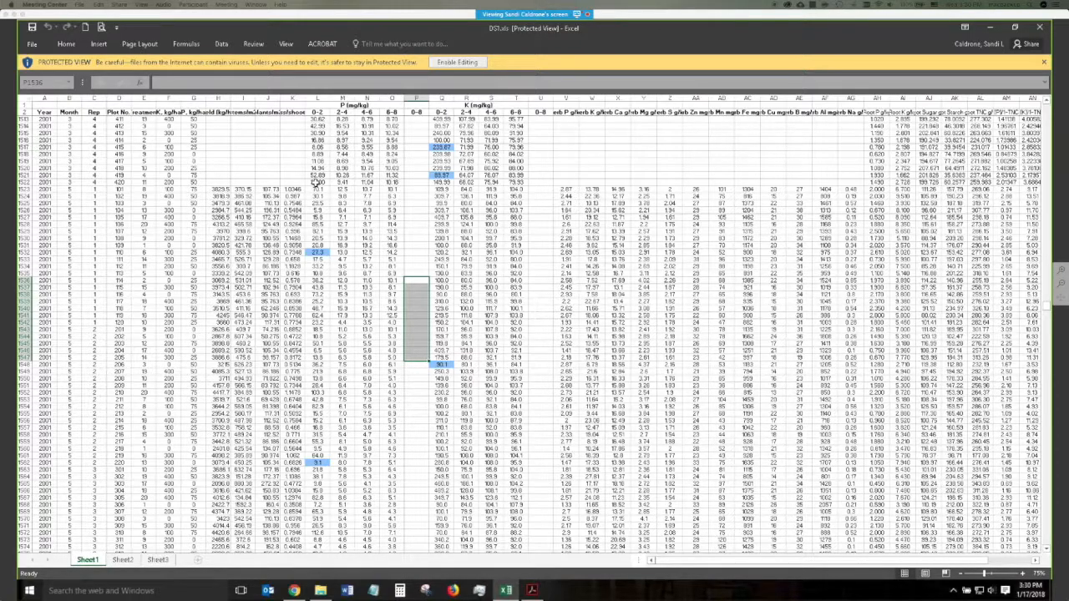
{"action": "left_click", "coordinate": [1042, 31]}
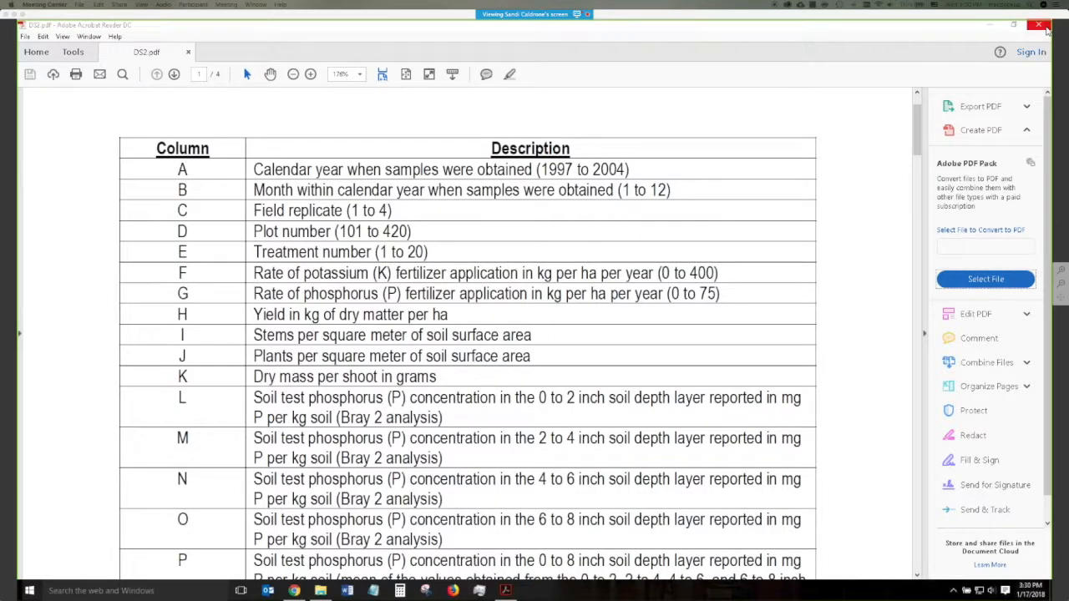
{"action": "left_click", "coordinate": [1045, 28]}
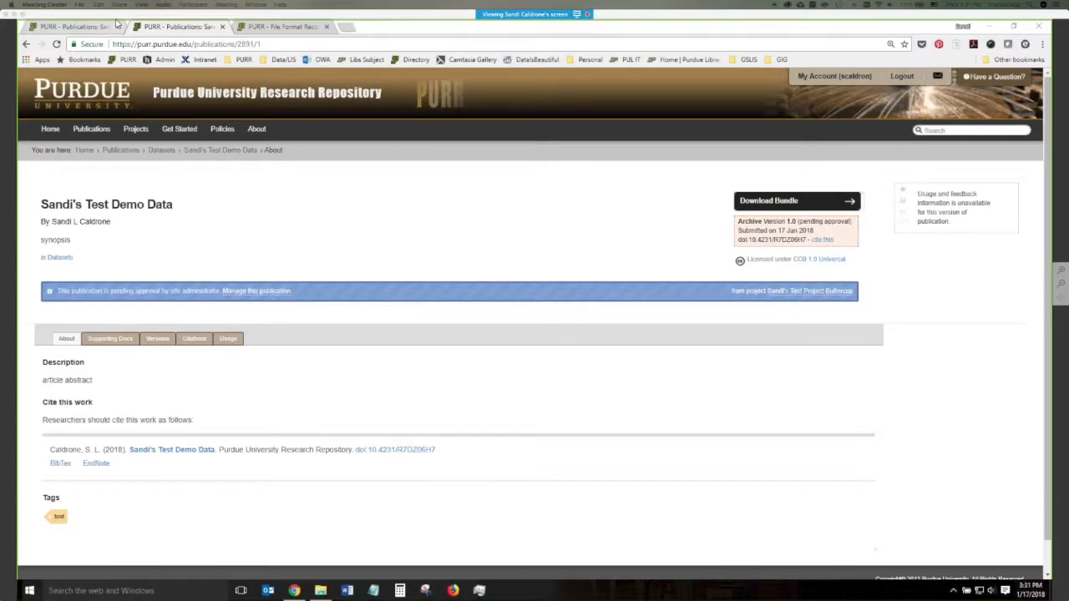
Open the test demo dataset's review page from the publications curation list and look through its reviewable items.
{"action": "left_click", "coordinate": [27, 43]}
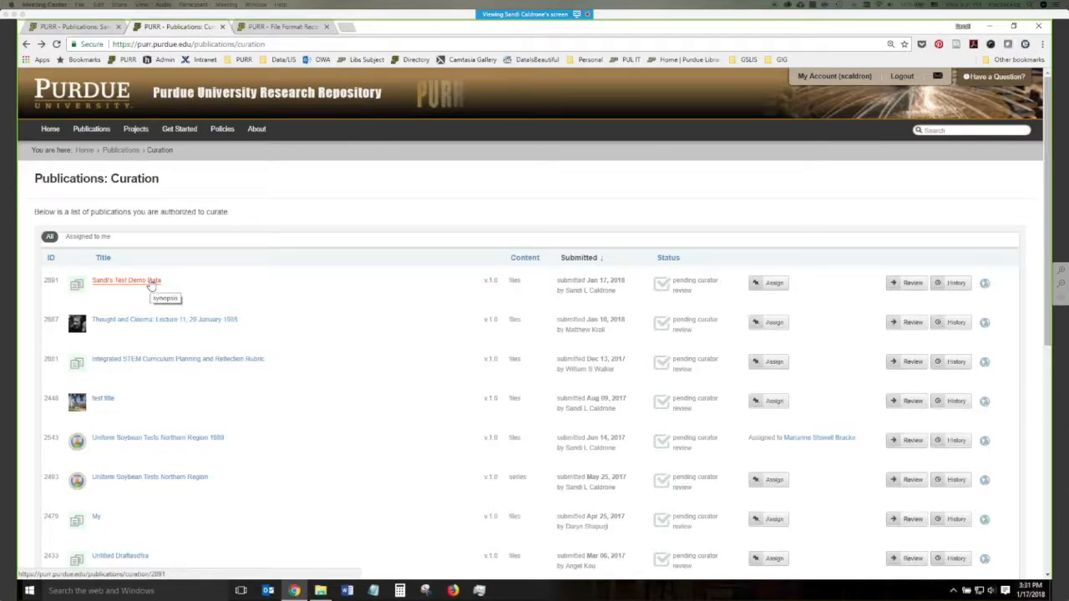
{"action": "left_click", "coordinate": [151, 286]}
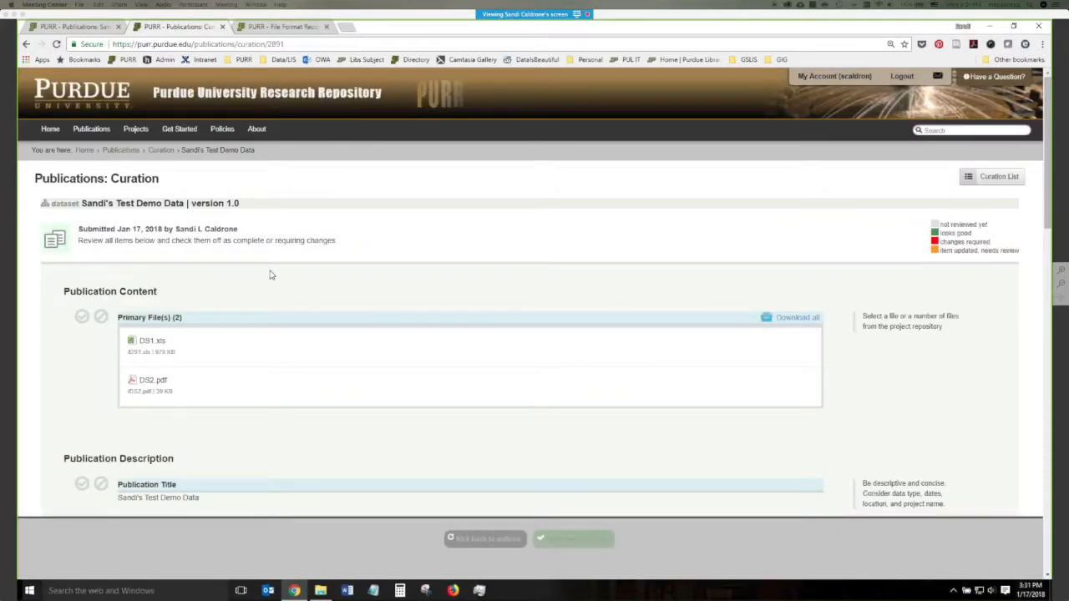
{"action": "scroll", "coordinate": [269, 275], "scroll_direction": "down", "scroll_amount": 4}
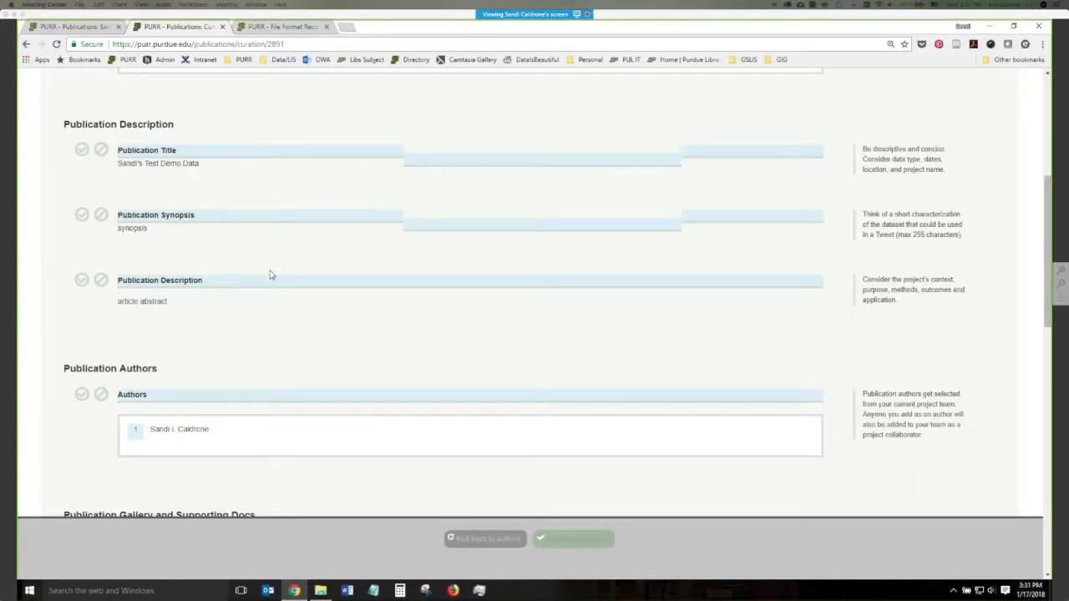
{"action": "scroll", "coordinate": [270, 275], "scroll_direction": "down", "scroll_amount": 4}
{"action": "scroll", "coordinate": [269, 275], "scroll_direction": "down", "scroll_amount": 6}
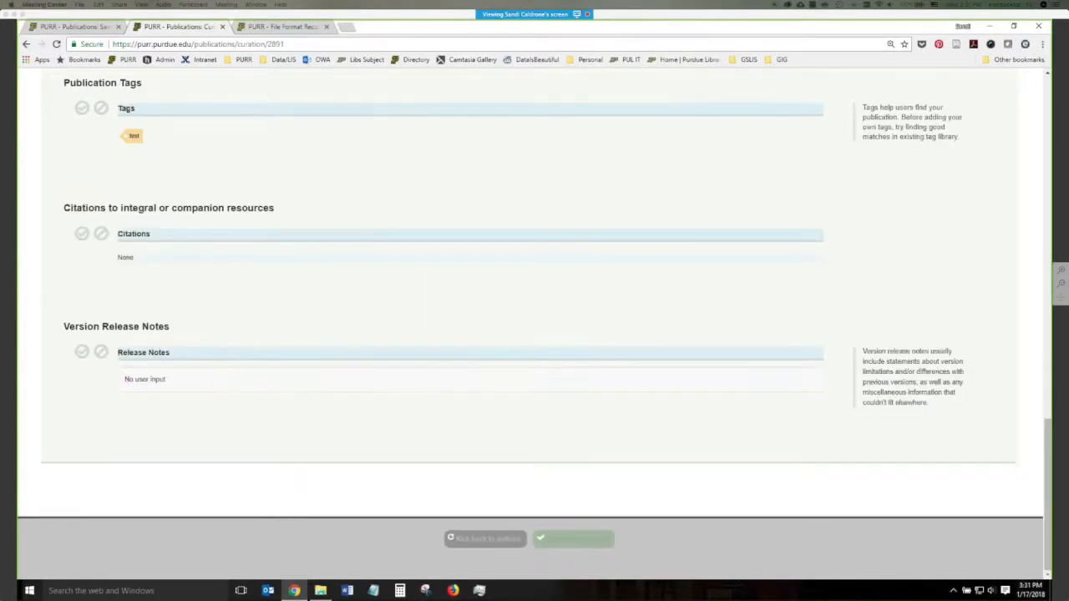
{"action": "scroll", "coordinate": [116, 269], "scroll_direction": "up", "scroll_amount": 15}
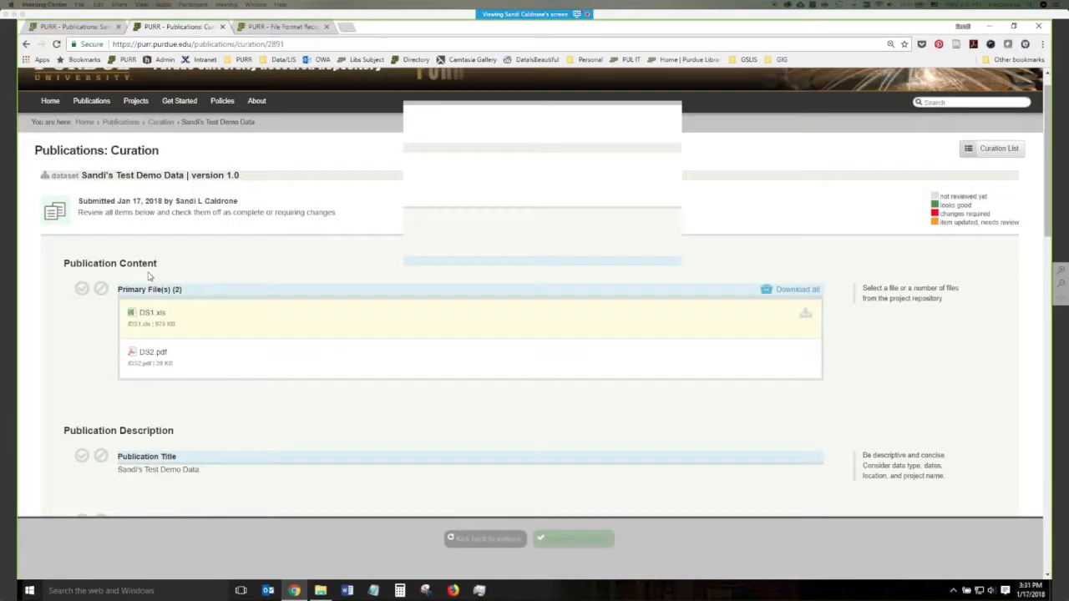
{"action": "scroll", "coordinate": [100, 267], "scroll_direction": "down", "scroll_amount": 1}
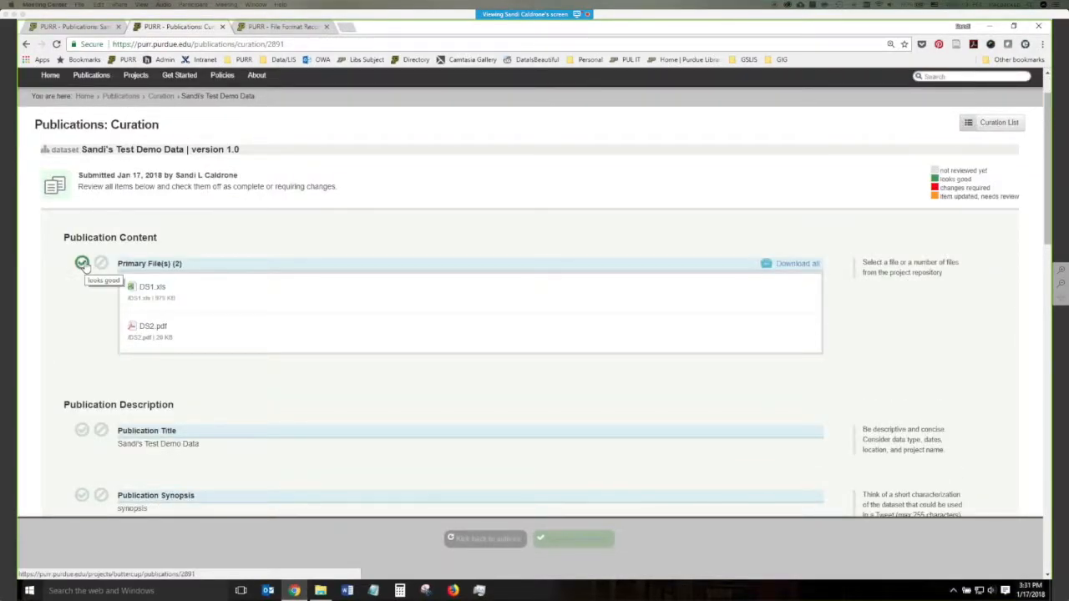
Mark the primary files, the release notes and the citations of the submitted dataset as looks good.
{"action": "left_click", "coordinate": [83, 264]}
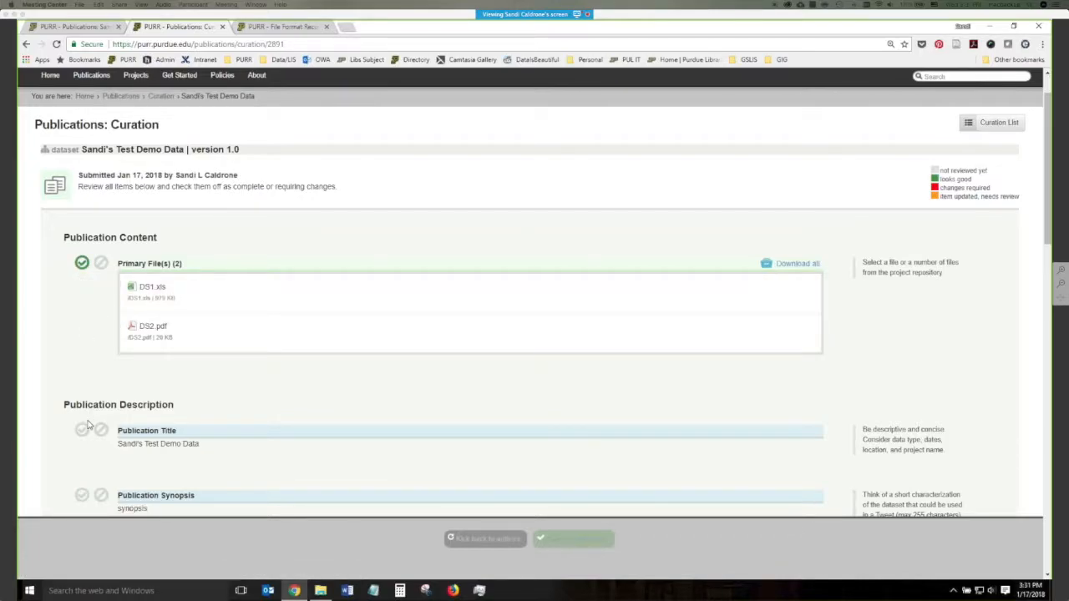
{"action": "scroll", "coordinate": [76, 419], "scroll_direction": "down", "scroll_amount": 2}
{"action": "scroll", "coordinate": [76, 419], "scroll_direction": "down", "scroll_amount": 8}
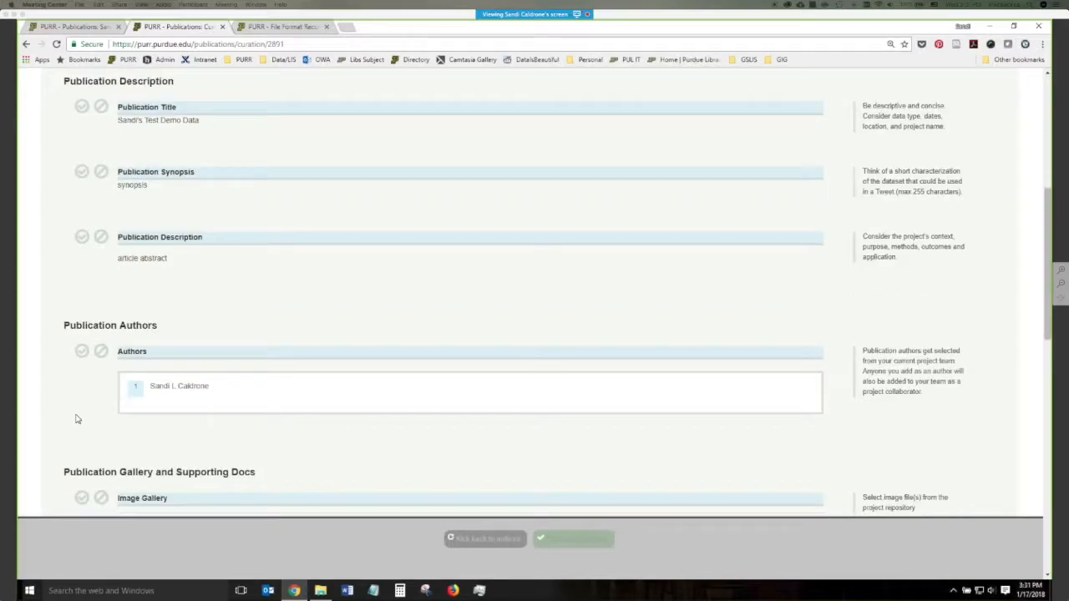
{"action": "scroll", "coordinate": [534, 292], "scroll_direction": "down", "scroll_amount": 3}
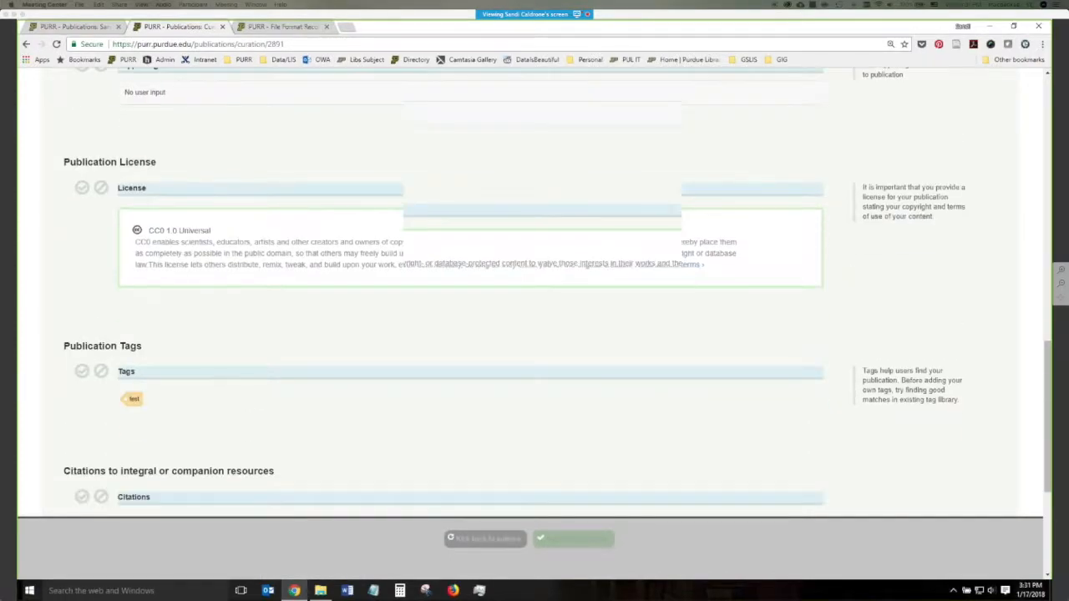
{"action": "scroll", "coordinate": [535, 293], "scroll_direction": "down", "scroll_amount": 1}
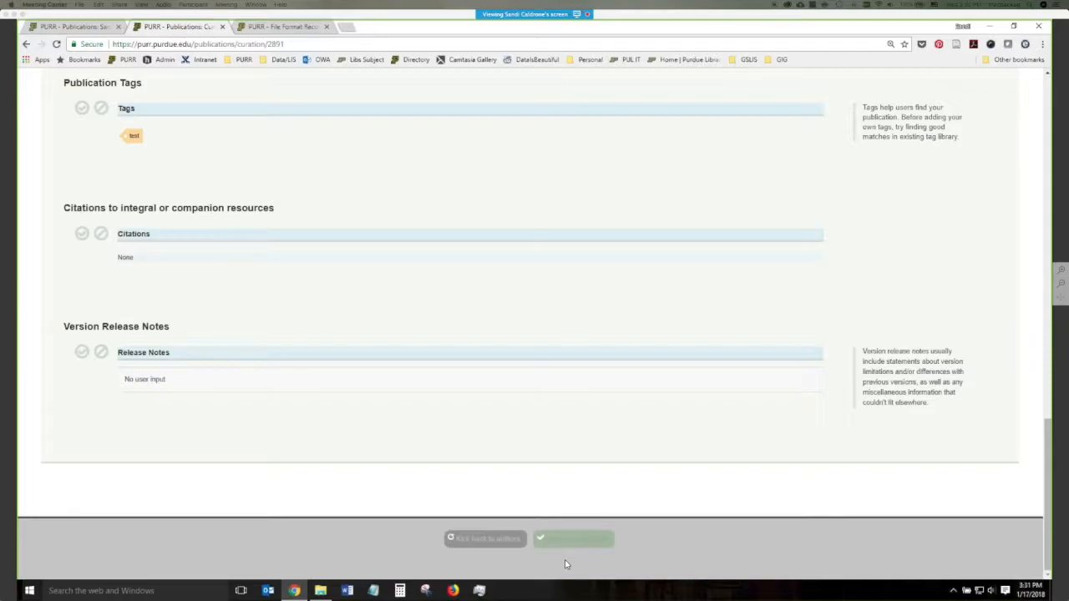
{"action": "left_click", "coordinate": [82, 351]}
{"action": "left_click", "coordinate": [82, 234]}
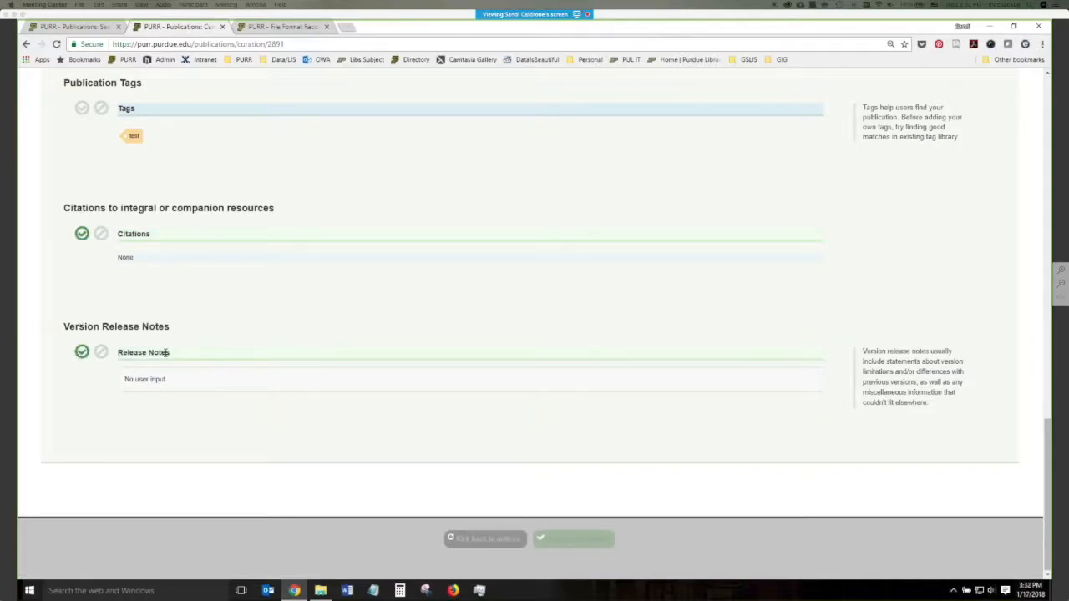
View the change request form for the publication tags, close it without sending a request, and look back over the review page.
{"action": "left_click", "coordinate": [102, 113]}
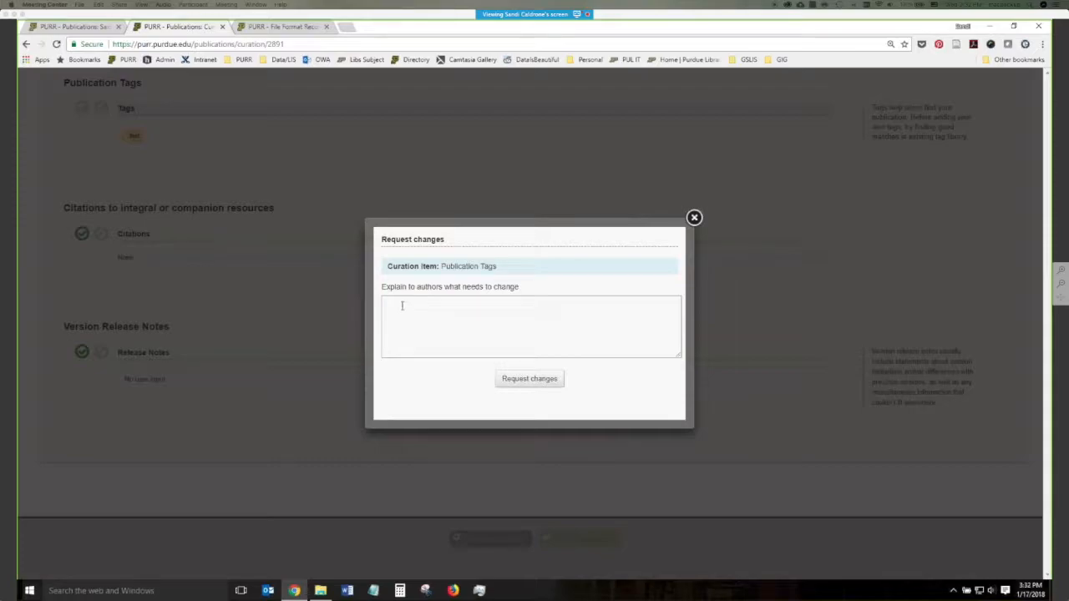
{"action": "left_click", "coordinate": [406, 308]}
{"action": "left_click", "coordinate": [694, 218]}
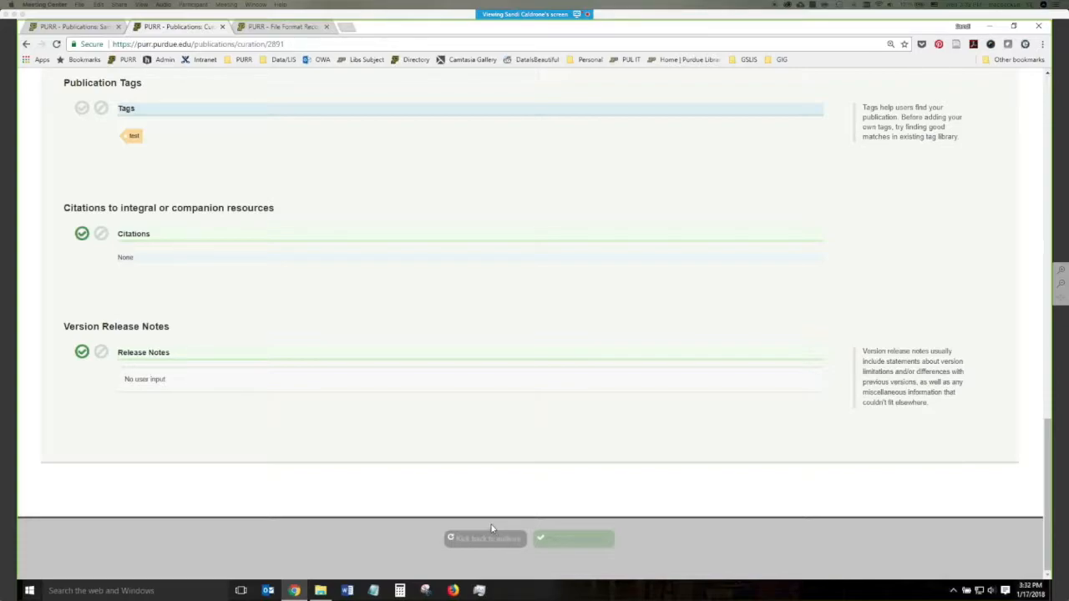
{"action": "scroll", "coordinate": [393, 449], "scroll_direction": "up", "scroll_amount": 3}
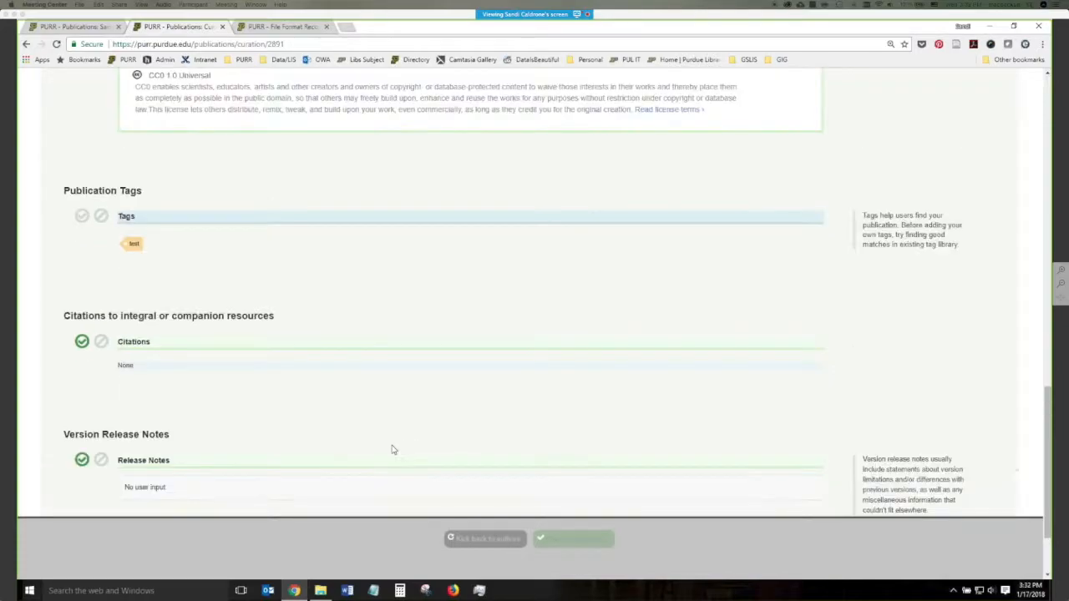
{"action": "scroll", "coordinate": [393, 449], "scroll_direction": "up", "scroll_amount": 10}
{"action": "scroll", "coordinate": [392, 449], "scroll_direction": "up", "scroll_amount": 4}
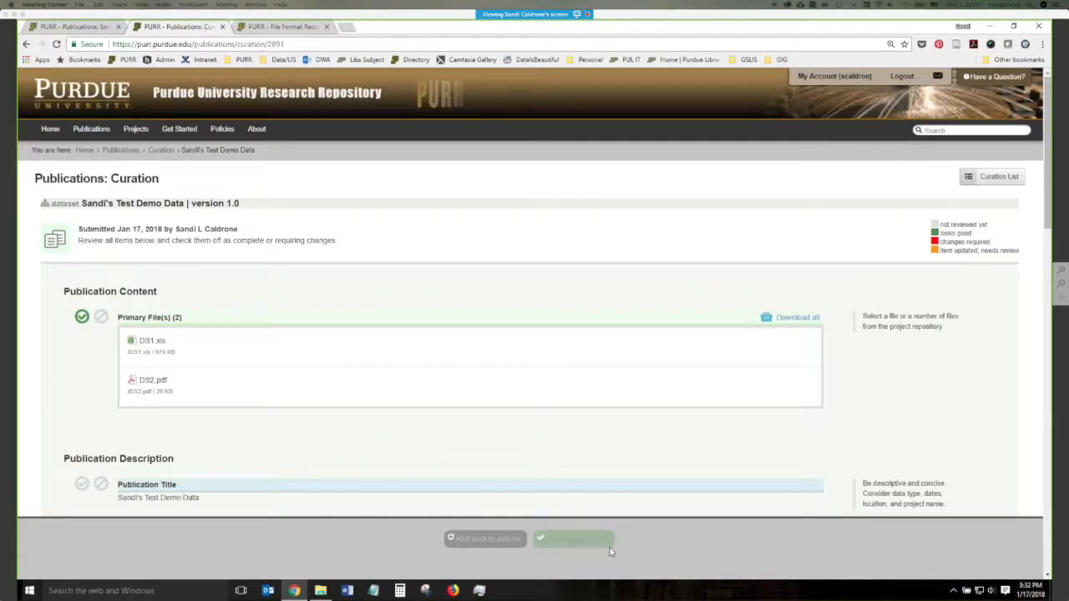
Open the PURR policies from the dataset's publication page and read the Terms of Use and the Digital Preservation Policy.
{"action": "left_click", "coordinate": [87, 27]}
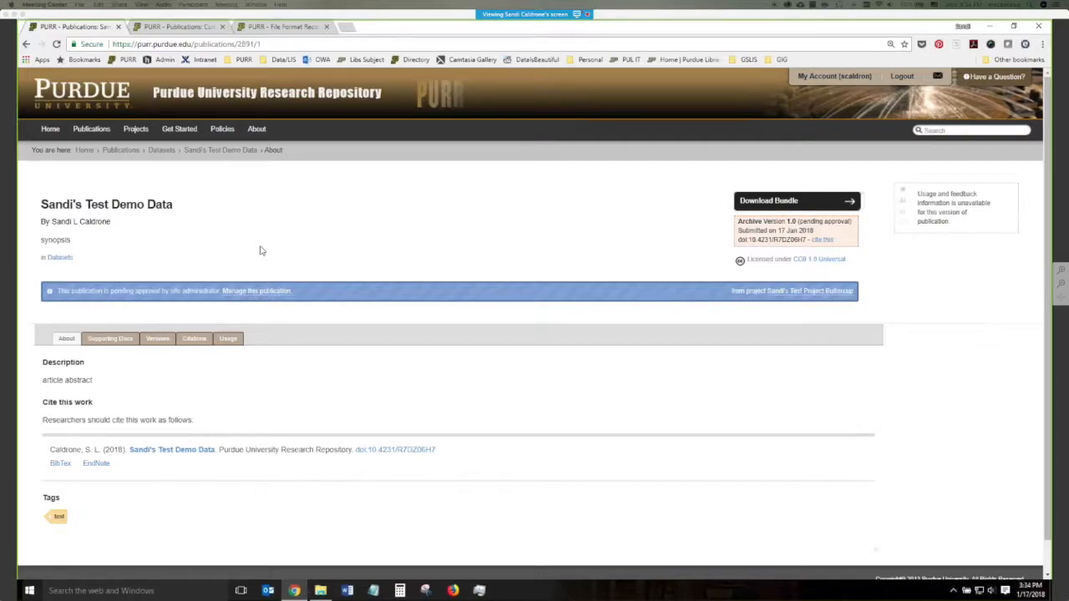
{"action": "left_click", "coordinate": [224, 129]}
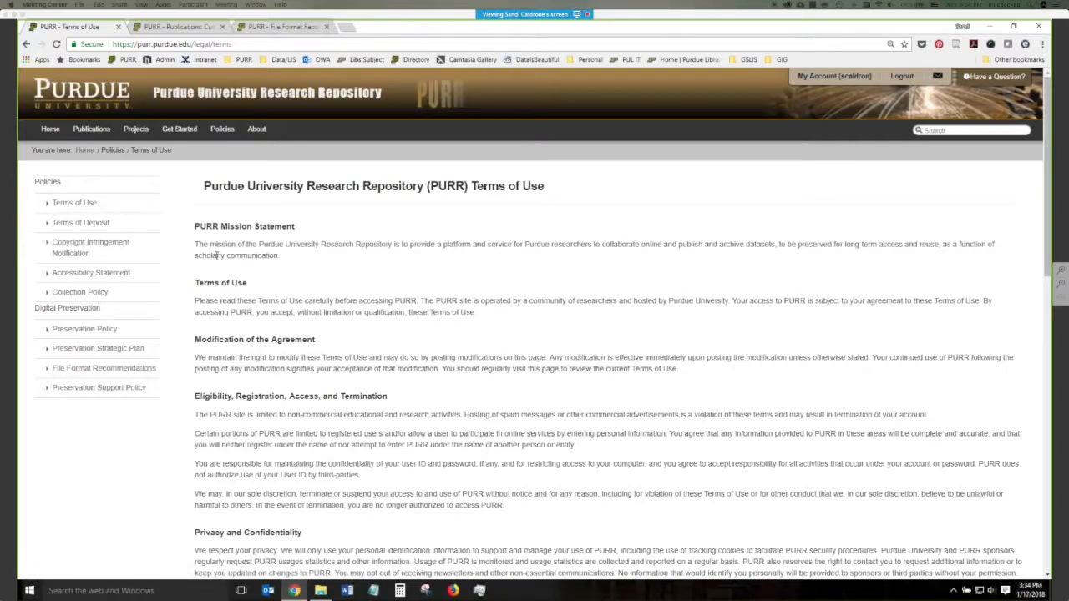
{"action": "left_click", "coordinate": [85, 329]}
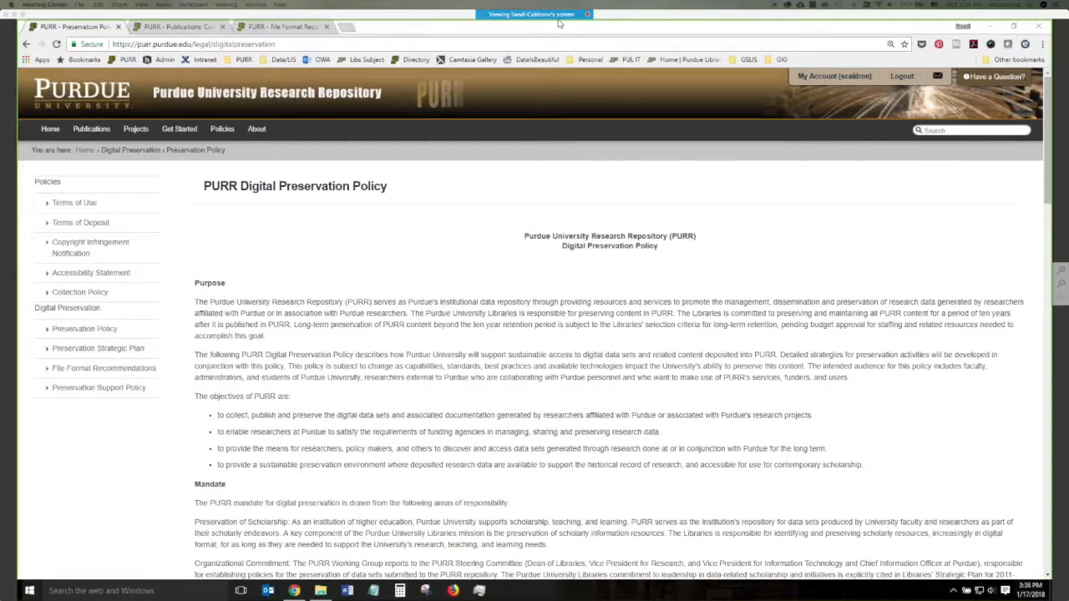
Load the datacite.org website in place of the File Format Recommendations page.
{"action": "left_click", "coordinate": [313, 28]}
{"action": "left_click", "coordinate": [316, 43]}
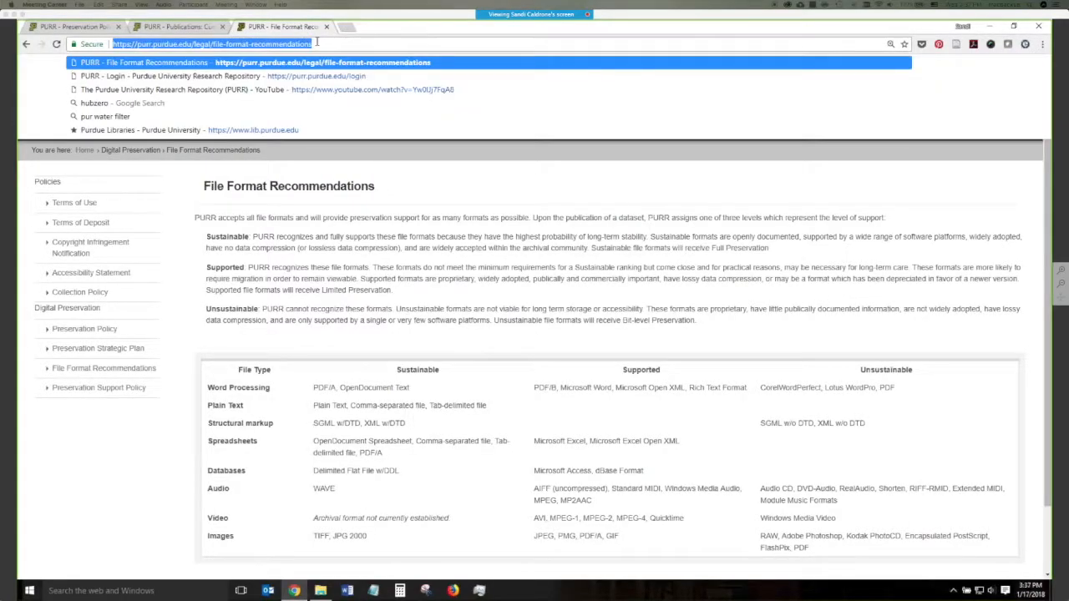
{"action": "type", "text": "dataci"}
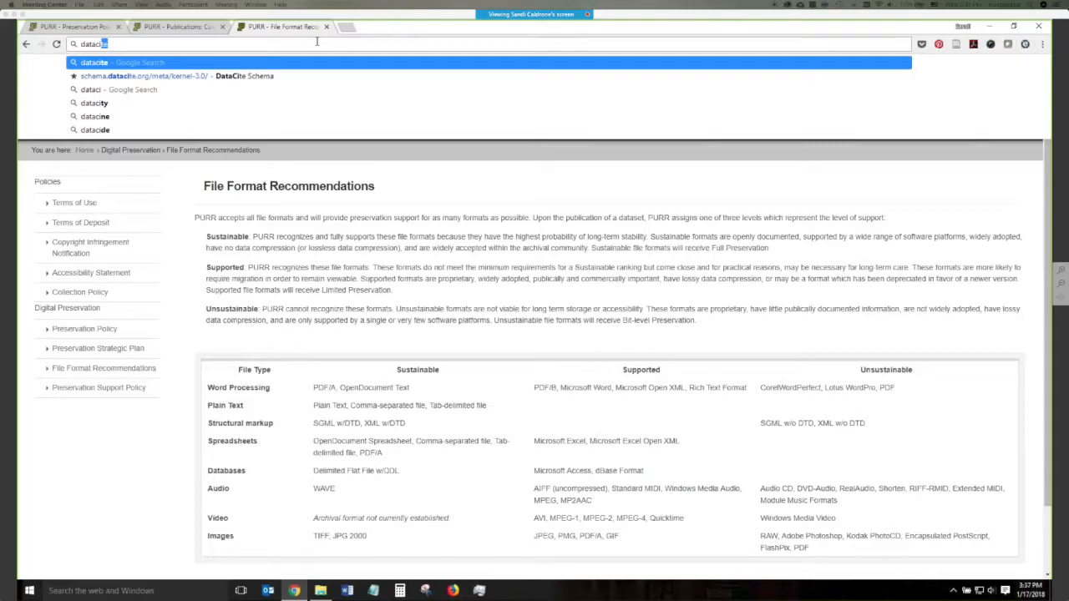
{"action": "type", "text": "te.org"}
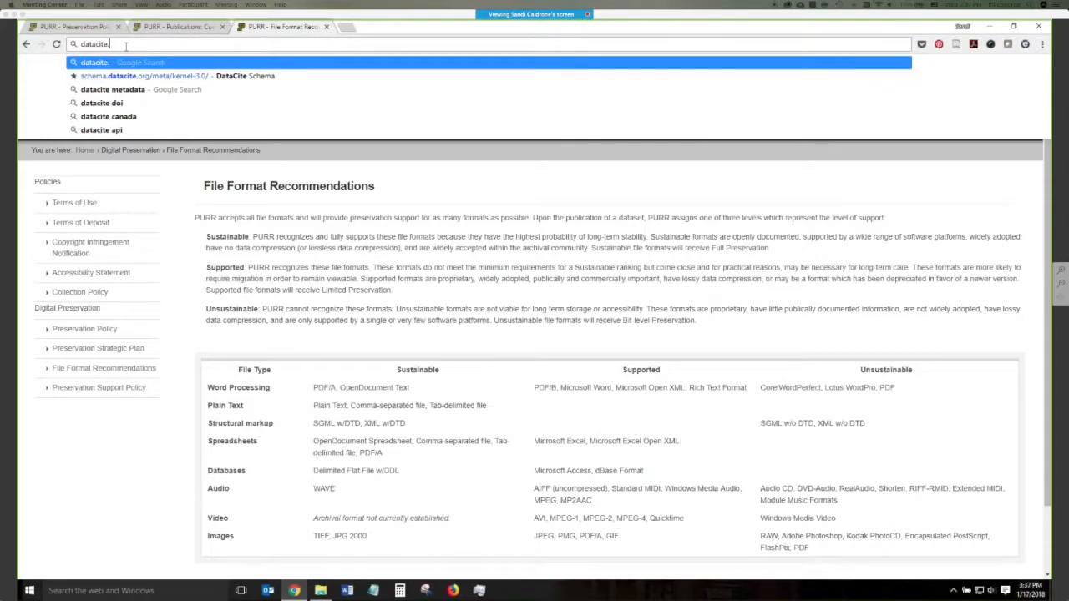
{"action": "key", "text": "Return"}
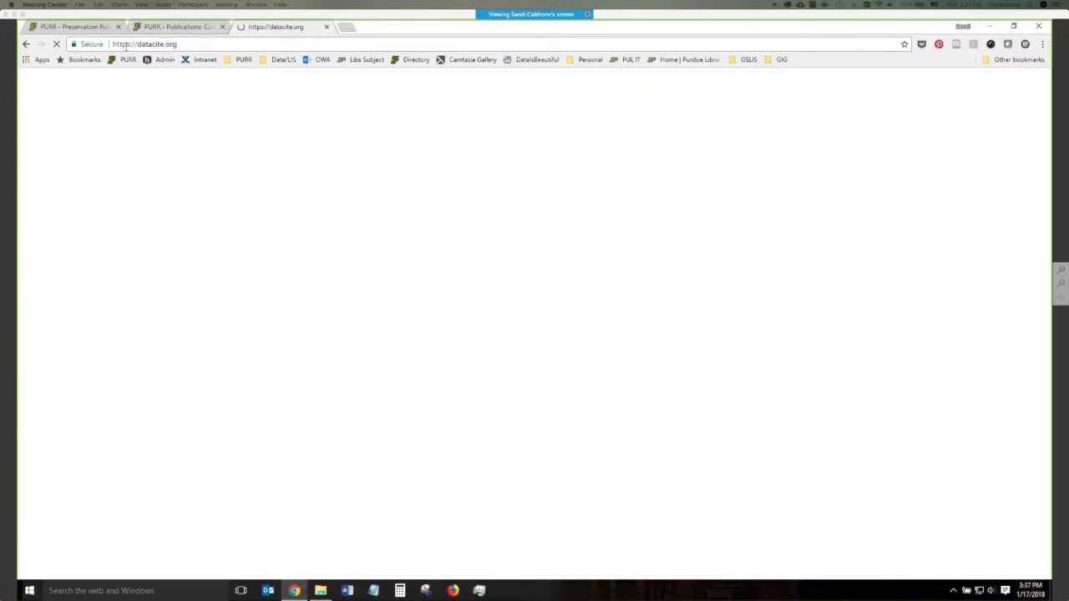